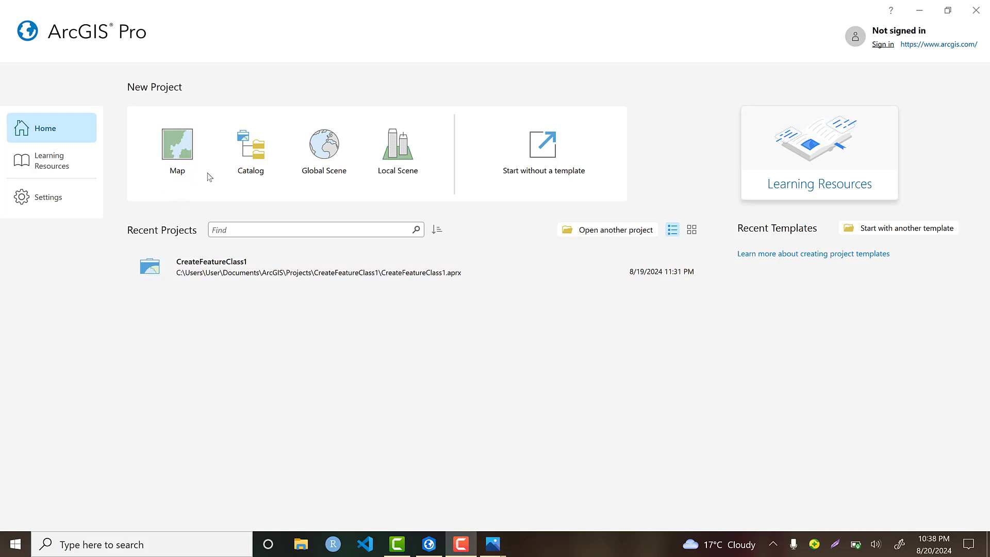
Create a new map project named shapile in the default projects location.
left_click(177, 170)
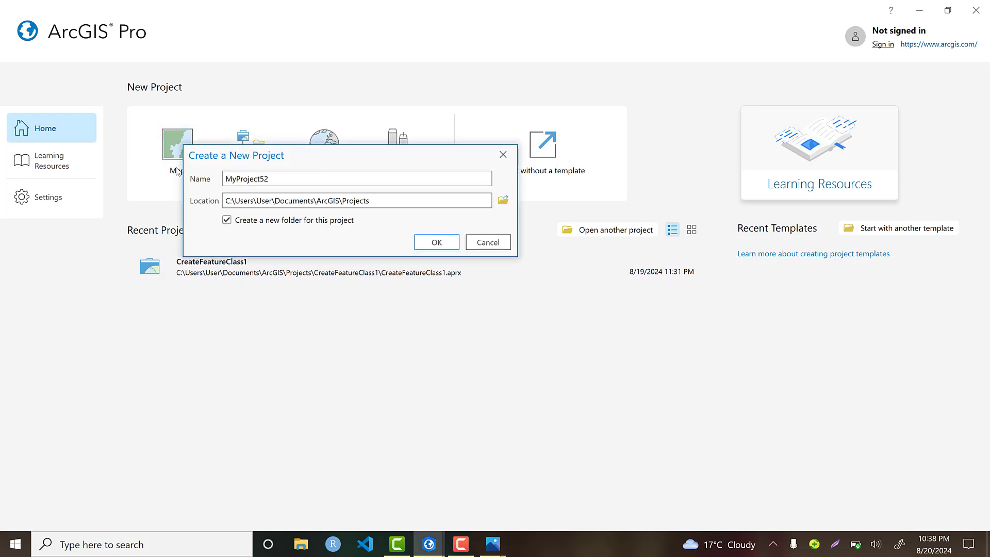
left_click_drag(319, 180, 212, 184)
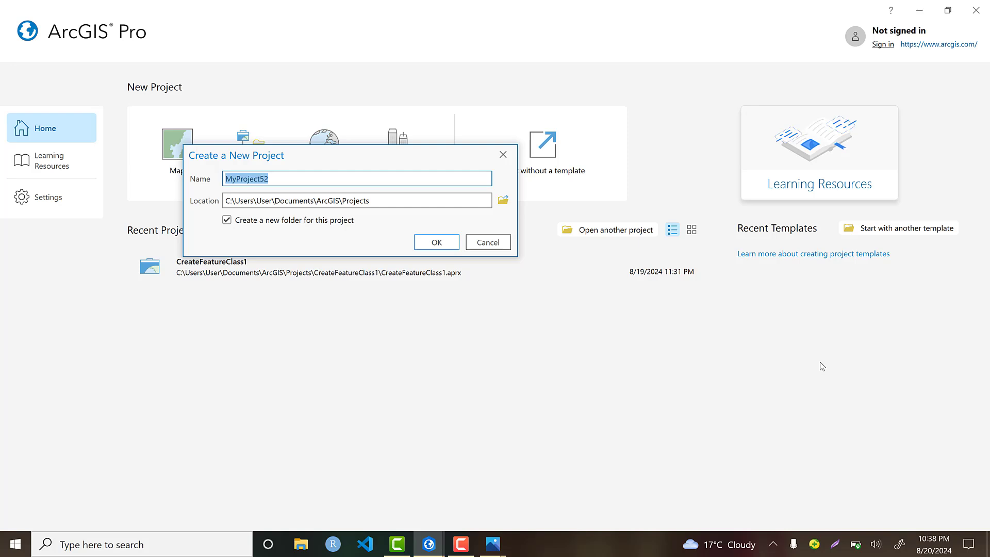
type("shapile")
left_click(436, 242)
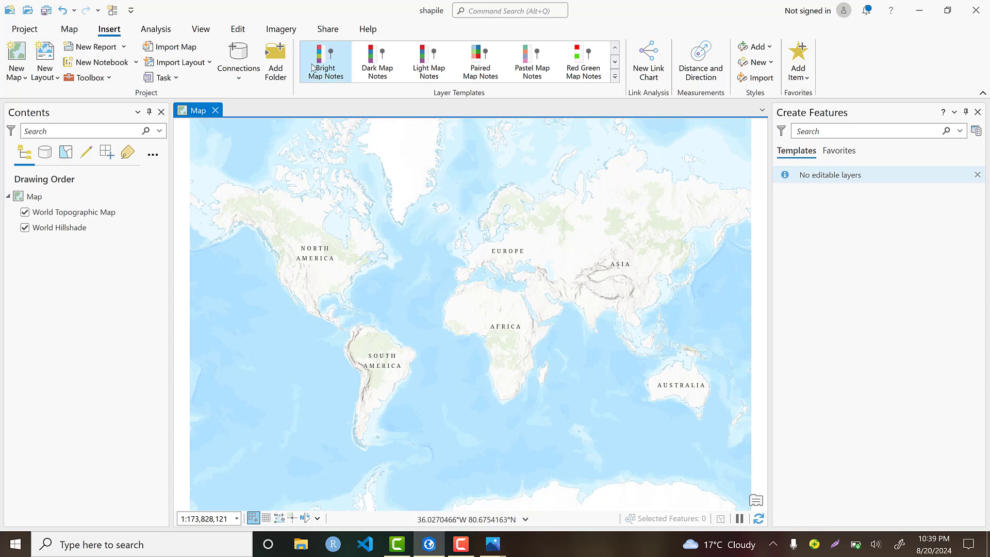
Close the Create Features pane and show the Catalog pane.
left_click(205, 30)
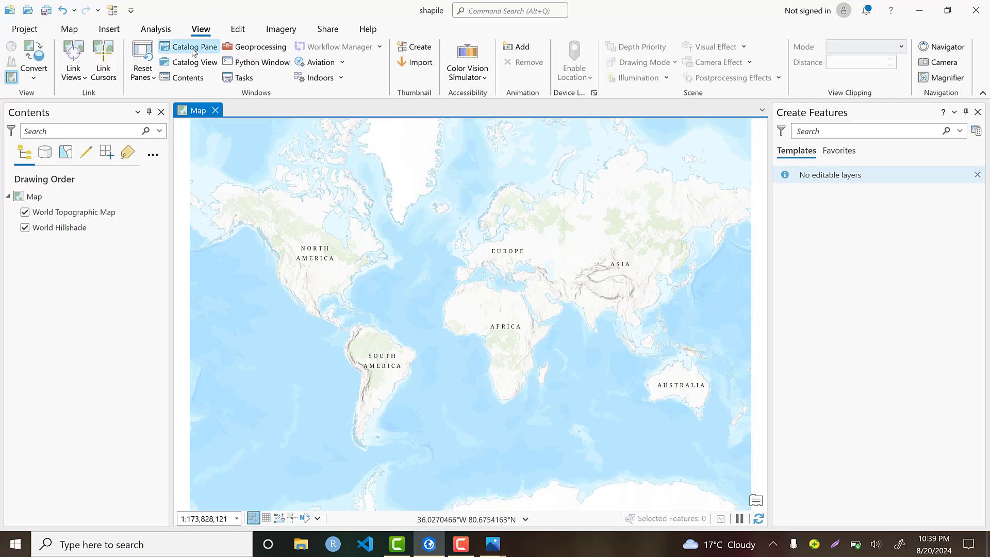
left_click(977, 112)
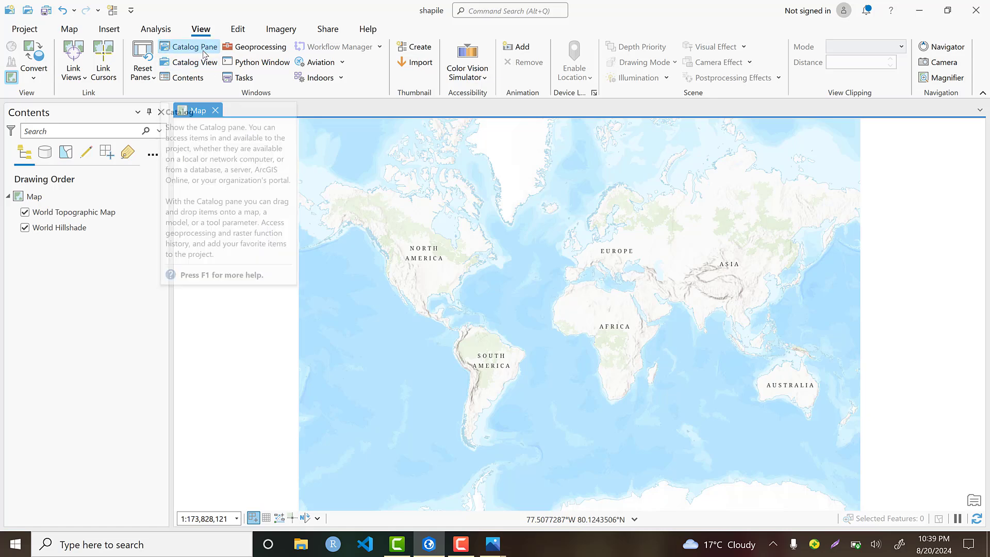
left_click(204, 54)
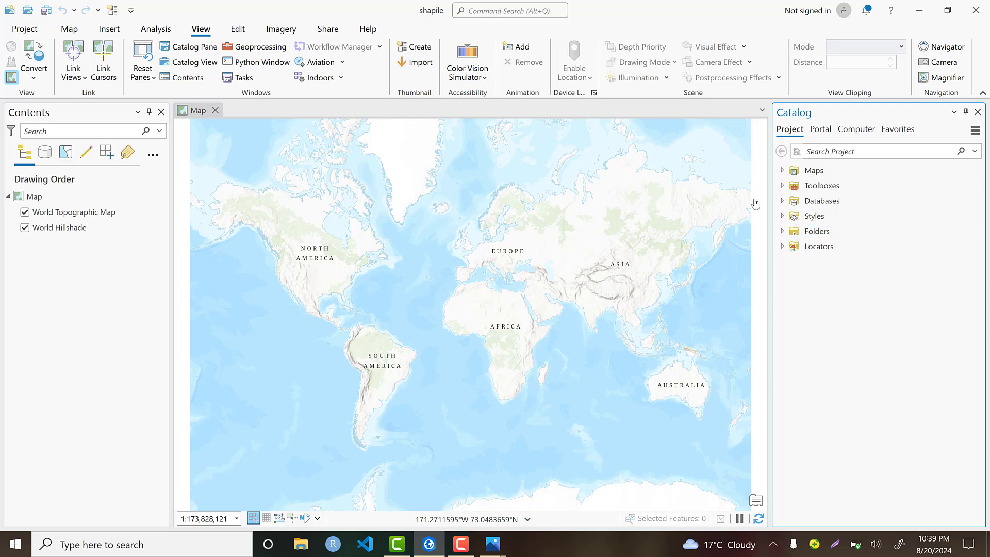
left_click(601, 69)
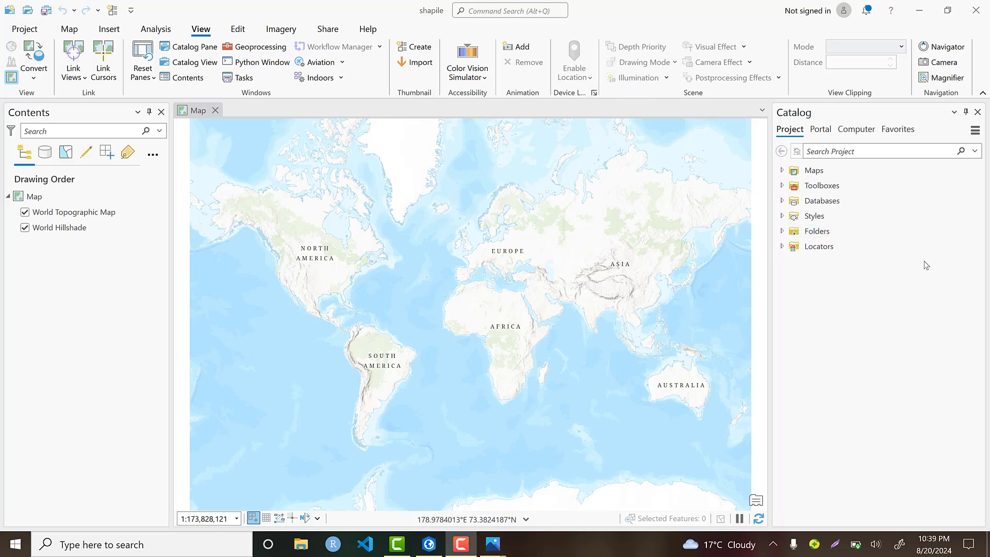
Start adding a folder connection and create a folder named Shapefile in E:\Youtube.
right_click(823, 232)
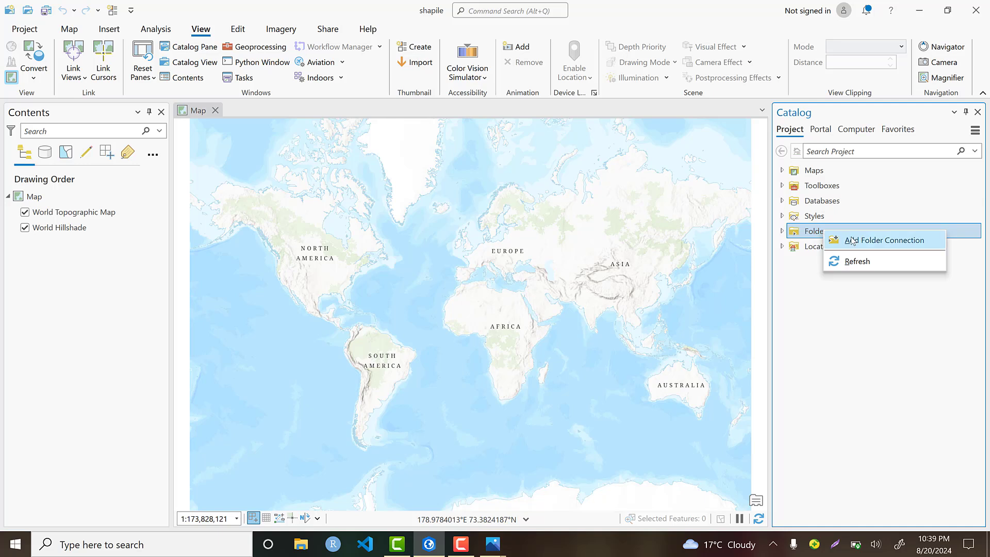
left_click(871, 242)
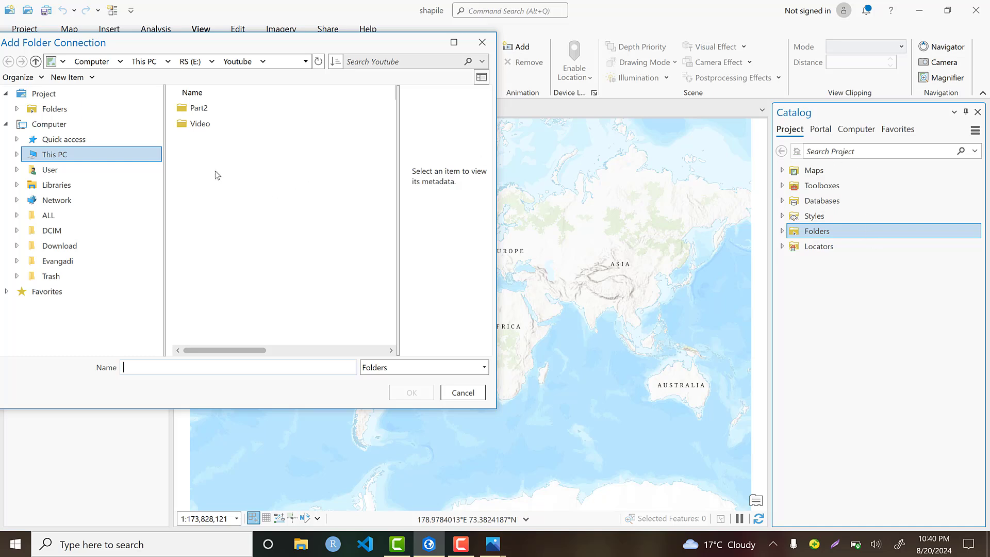
right_click(207, 150)
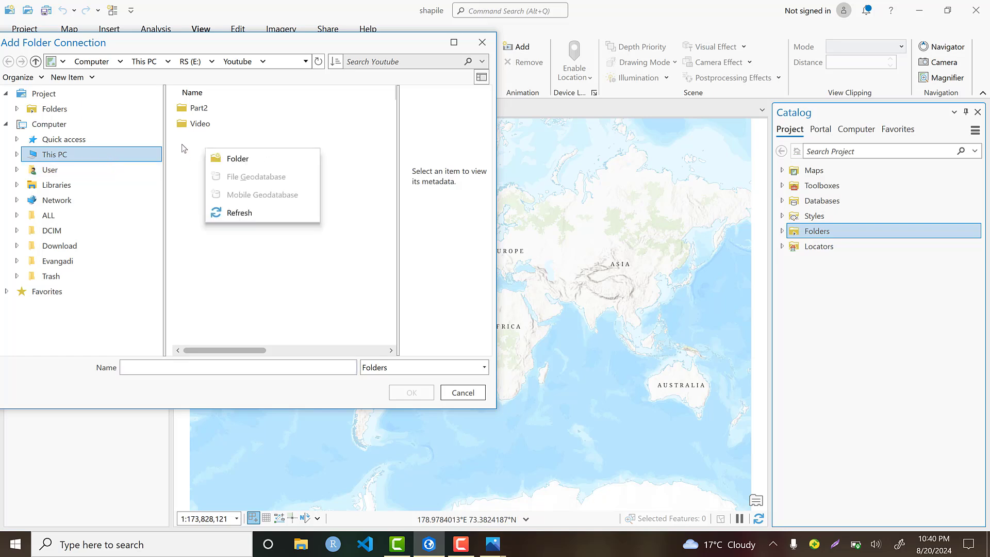
left_click(233, 159)
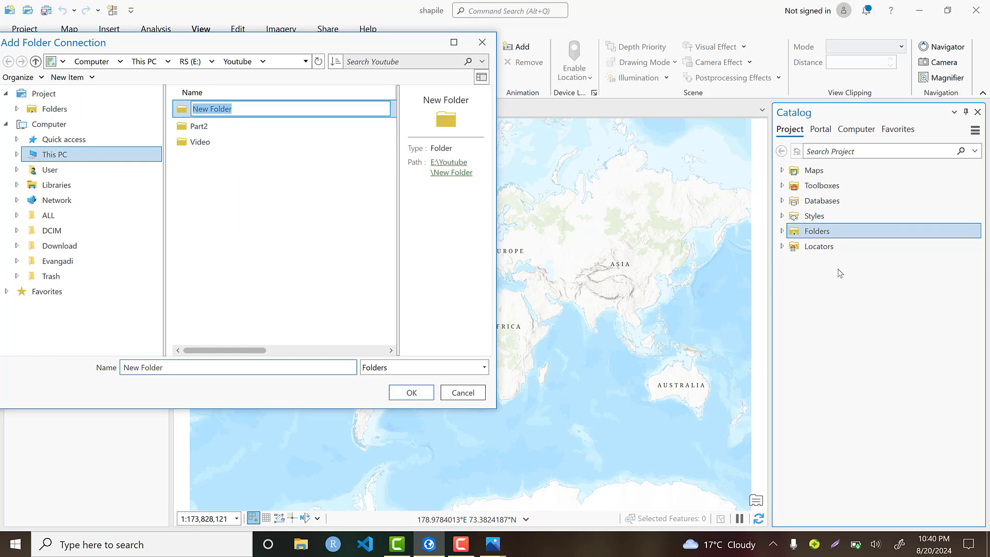
type("Shapefile")
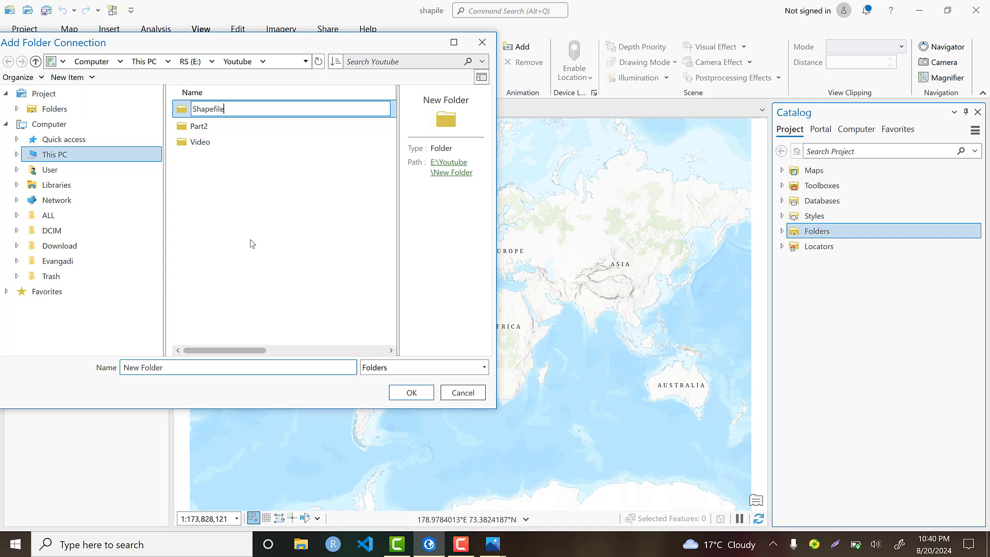
left_click(293, 149)
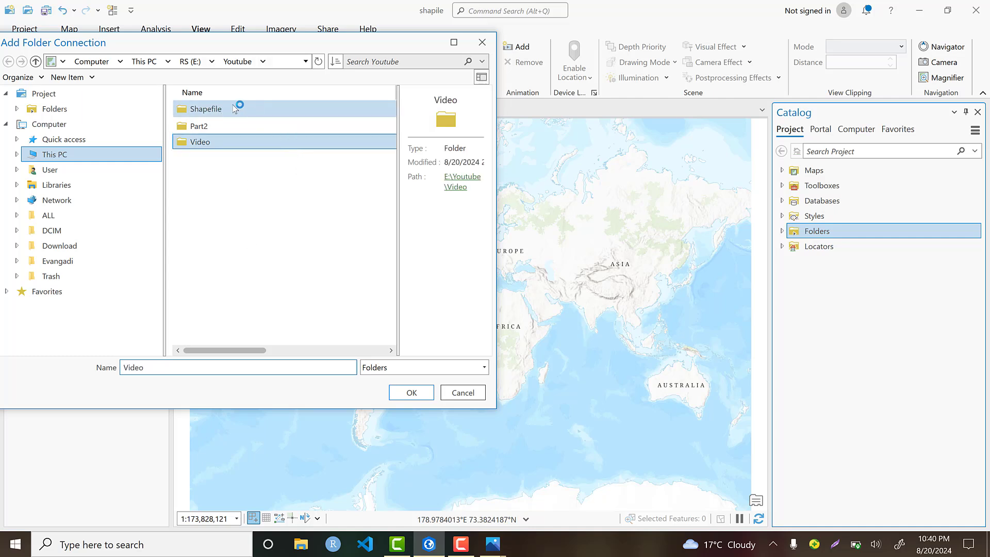
Connect the E:\Youtube\Shapefile folder to the project and expand the project's folders.
left_click(235, 108)
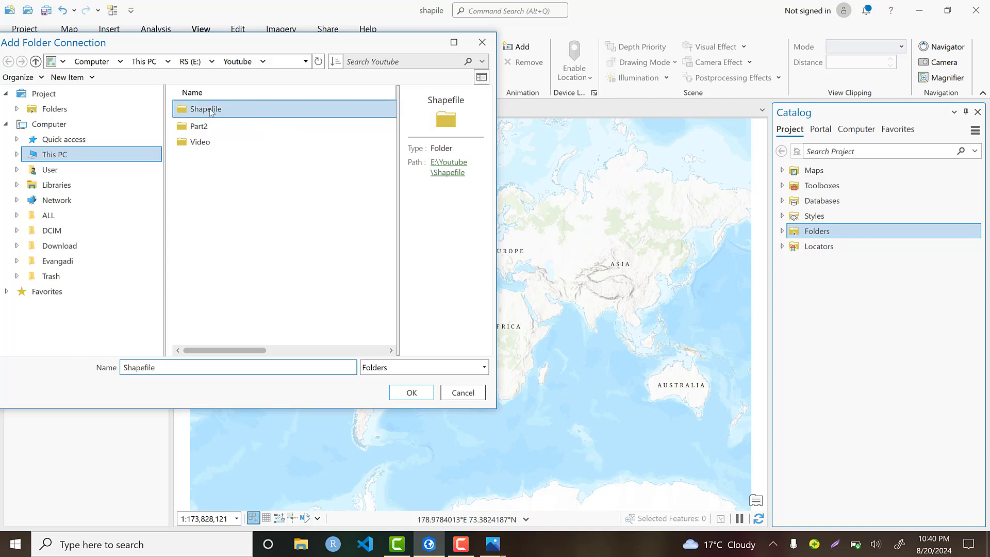
left_click(411, 393)
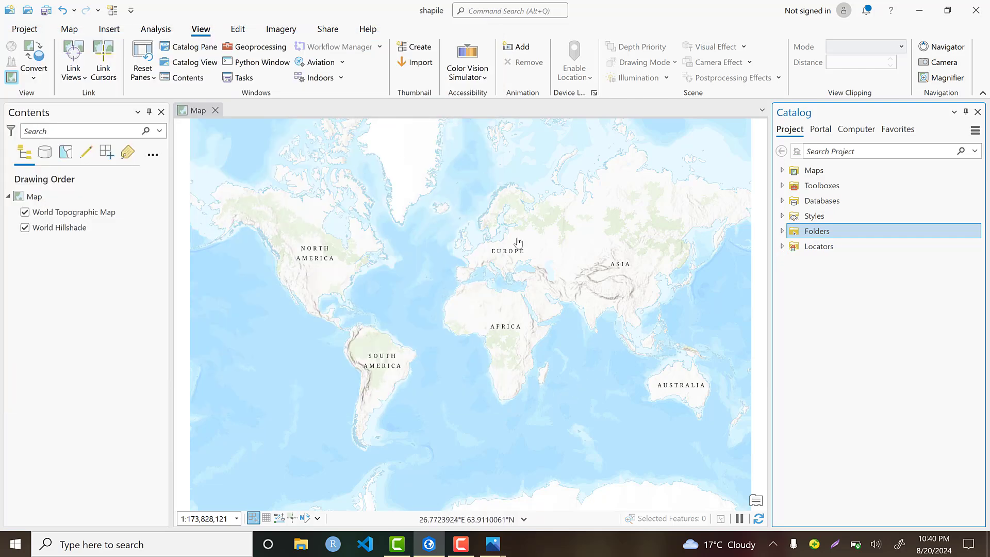
left_click(782, 231)
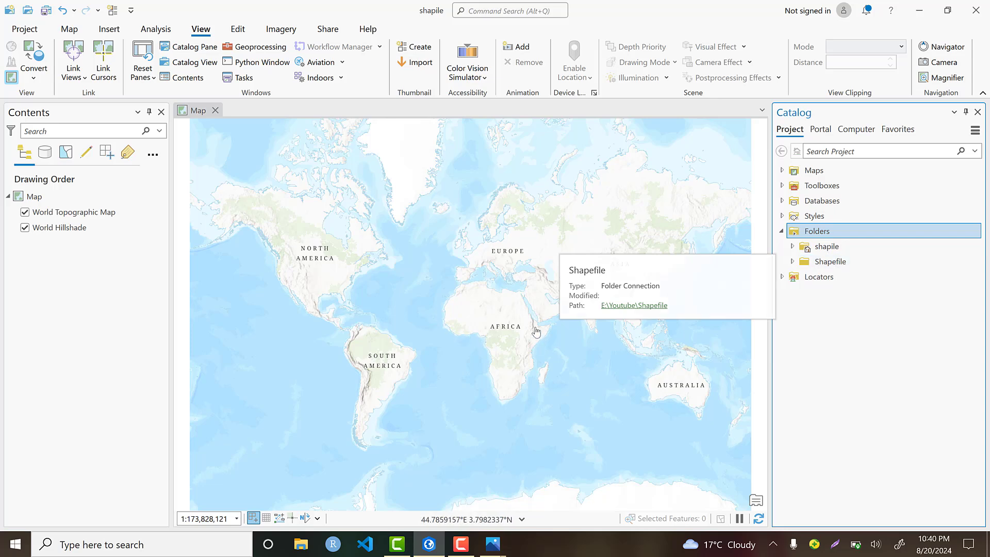
Start creating a new shapefile in the connected Shapefile folder.
scroll(513, 332, "up", 3)
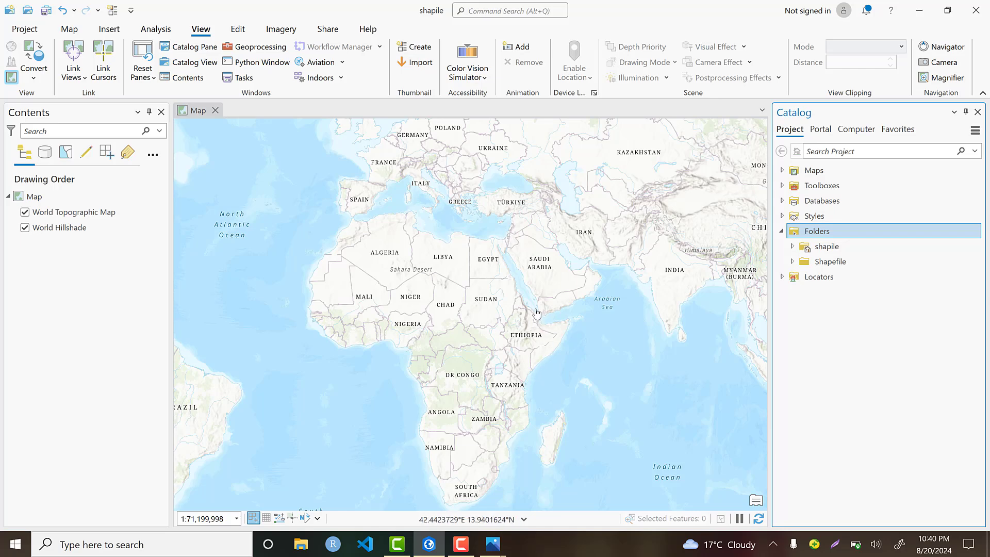
scroll(536, 331, "up", 3)
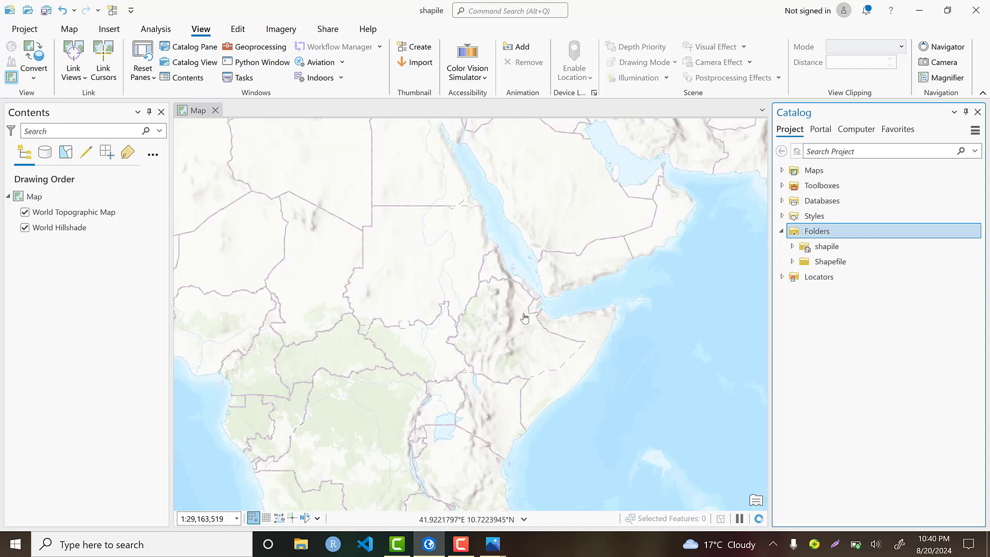
scroll(523, 317, "up", 3)
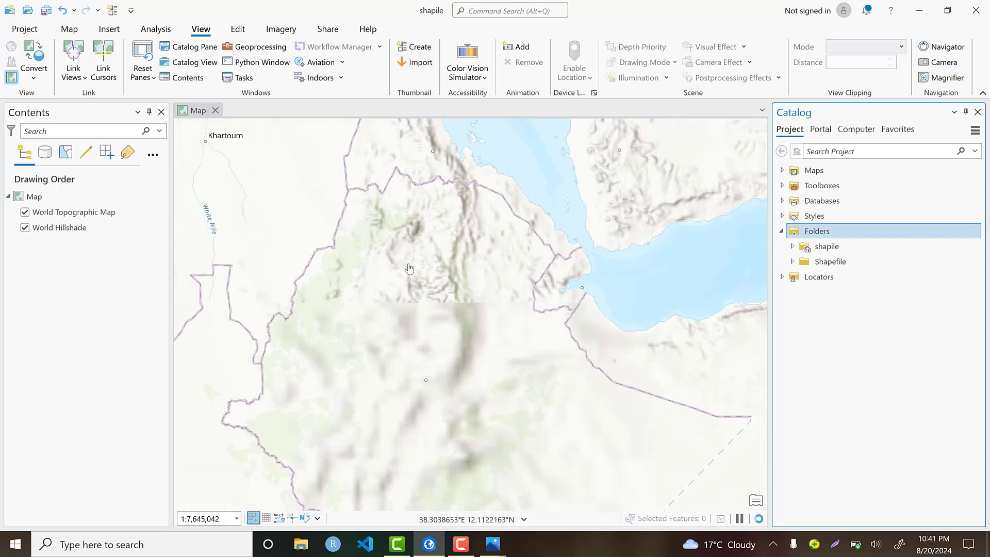
scroll(356, 290, "up", 4)
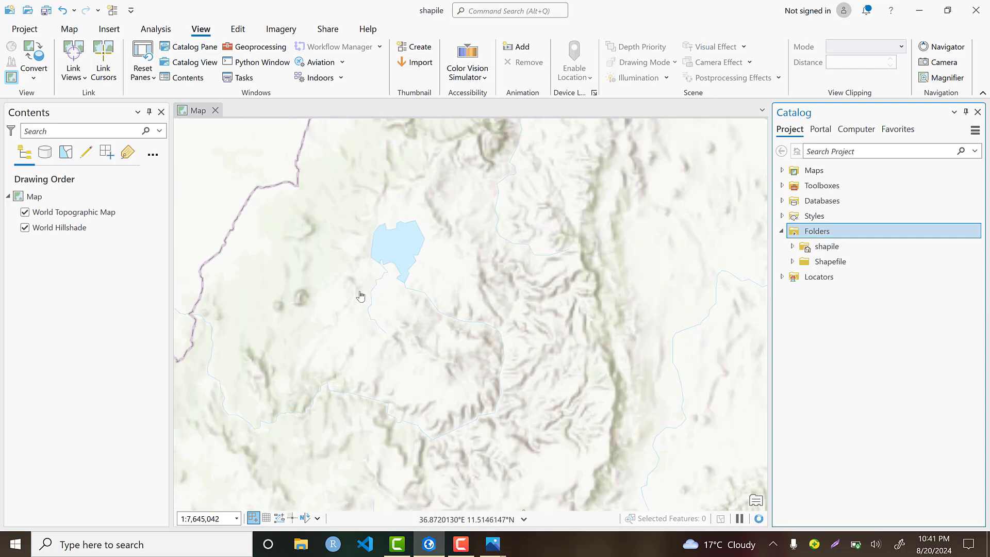
scroll(379, 336, "down", 1)
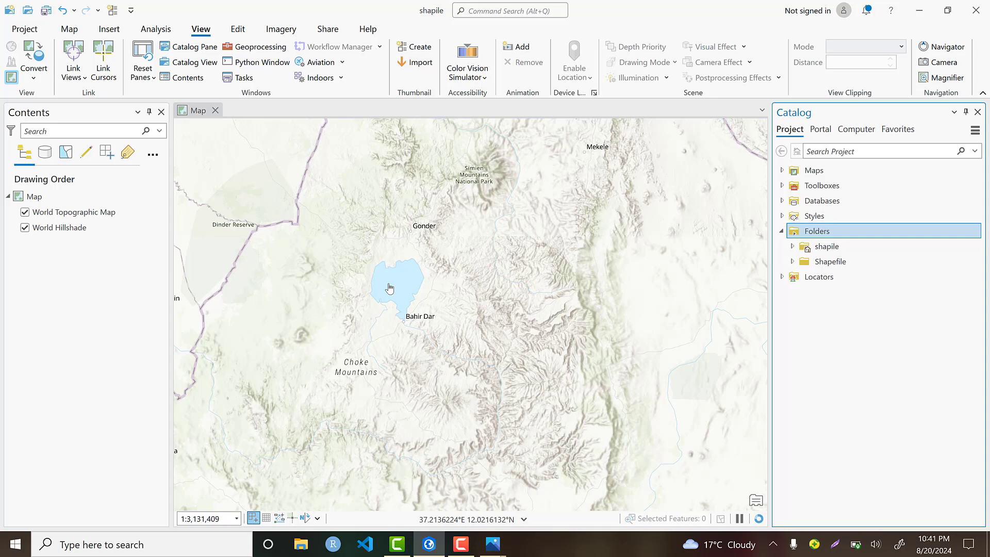
scroll(389, 287, "up", 2)
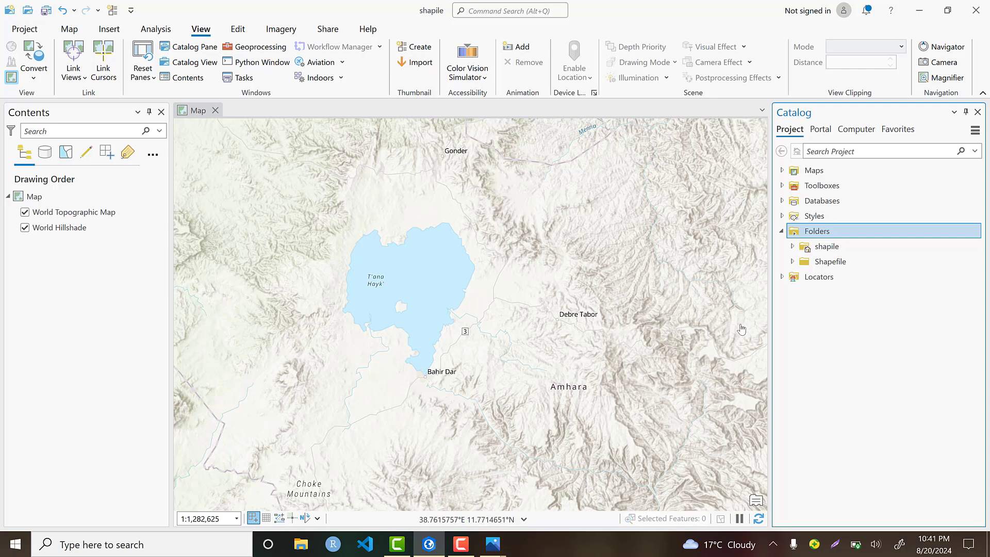
mouse_move(840, 265)
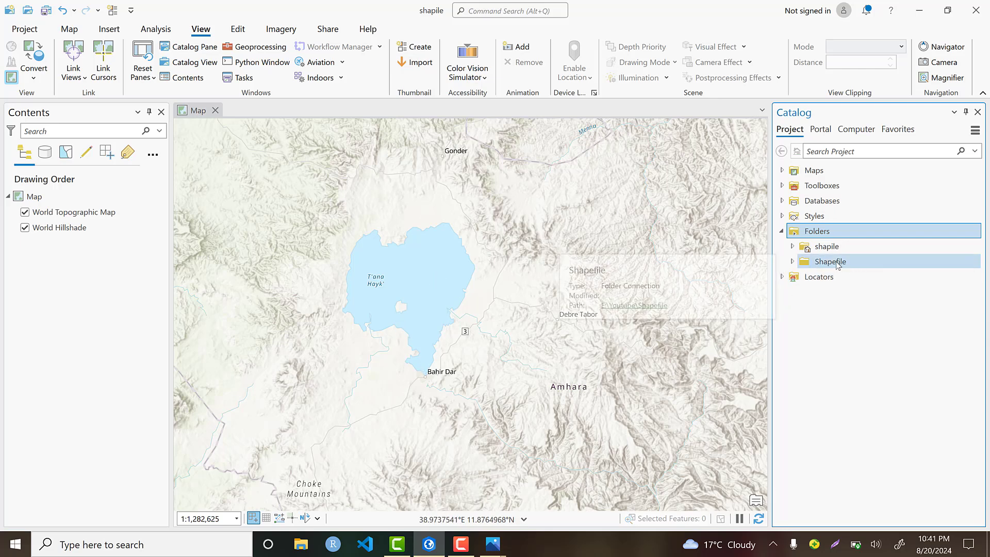
right_click(844, 266)
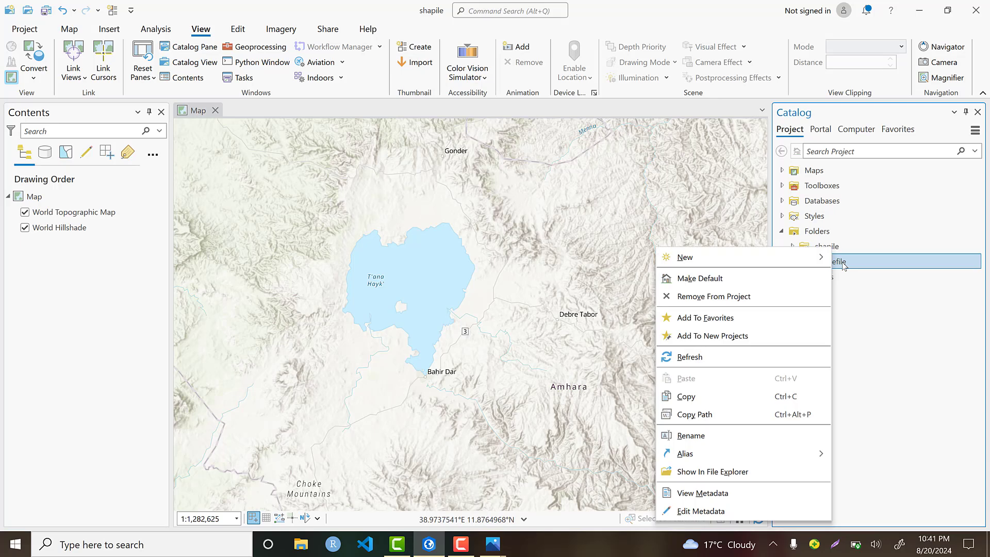
mouse_move(729, 255)
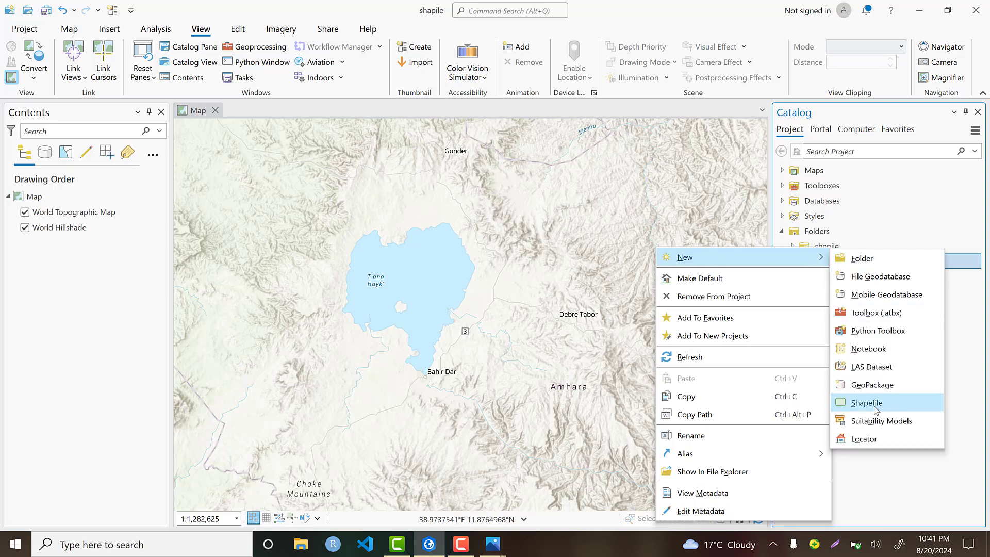
left_click(906, 405)
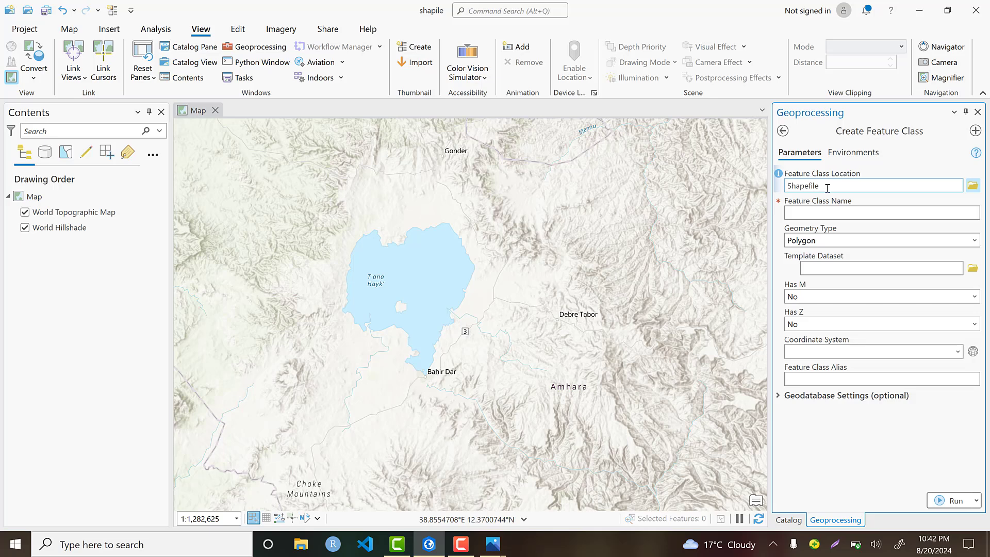
Name the feature class Lake Tana and set its geometry type to Polygon.
left_click_drag(826, 188, 799, 189)
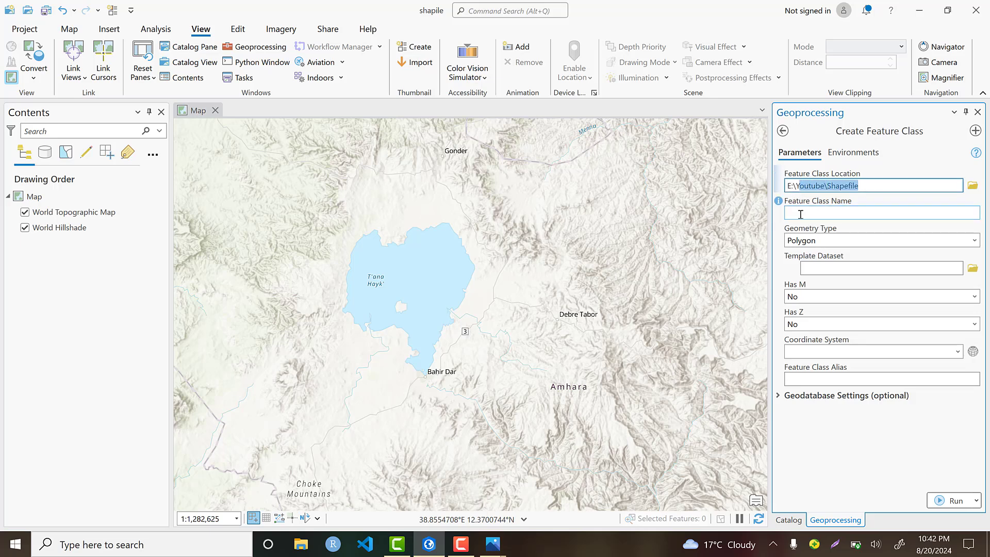
left_click(834, 213)
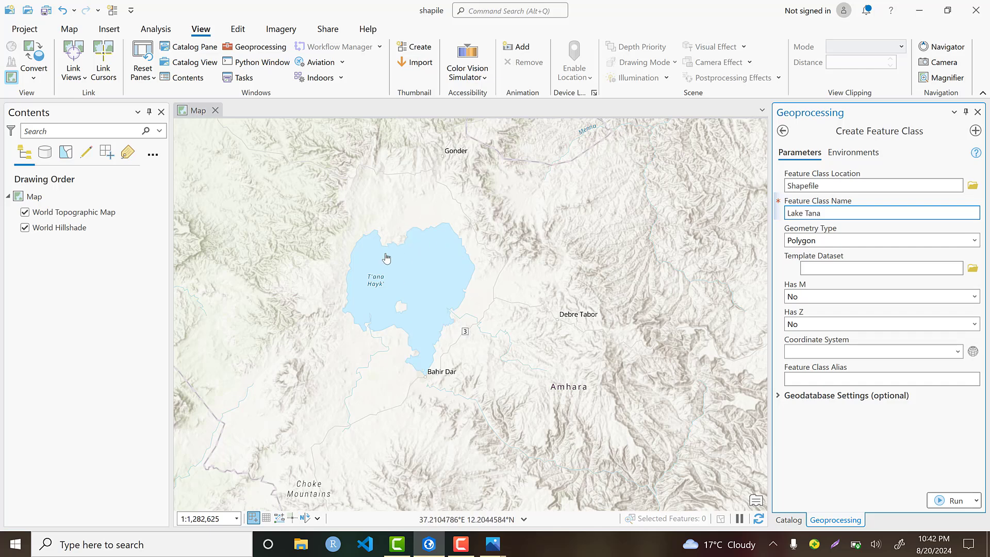
left_click(974, 241)
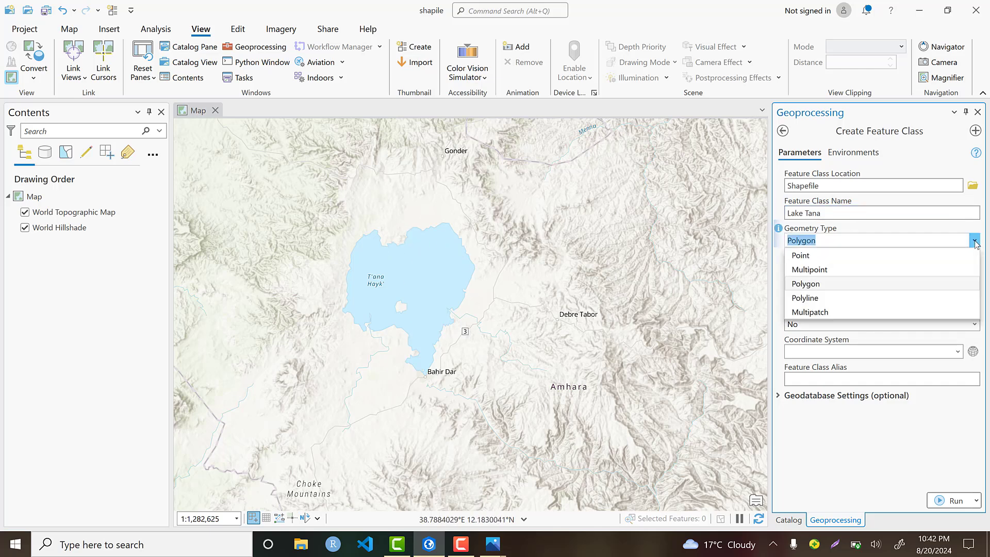
left_click(798, 285)
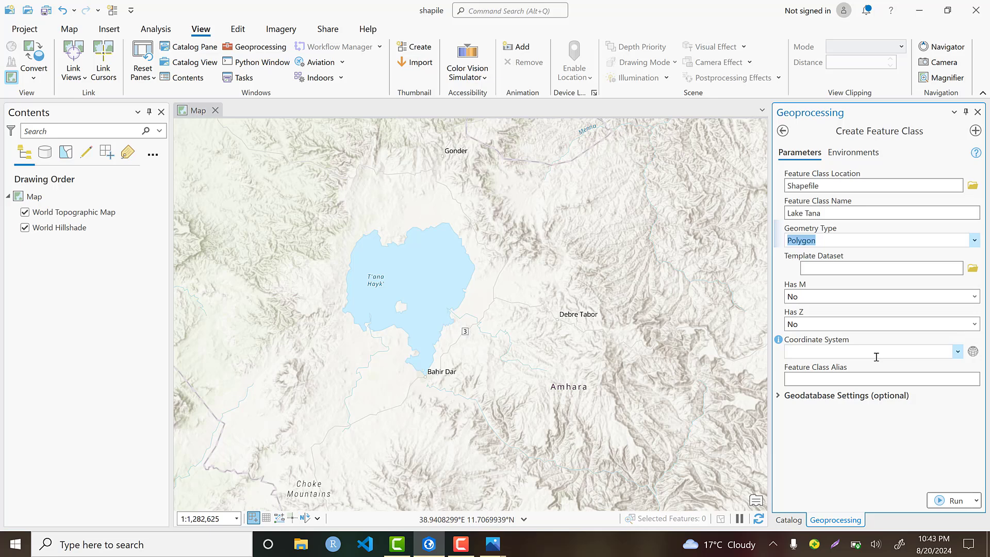
Set the coordinate system to WGS 1984 from the World group of geographic coordinate systems and create the Lake Tana feature class.
left_click(973, 351)
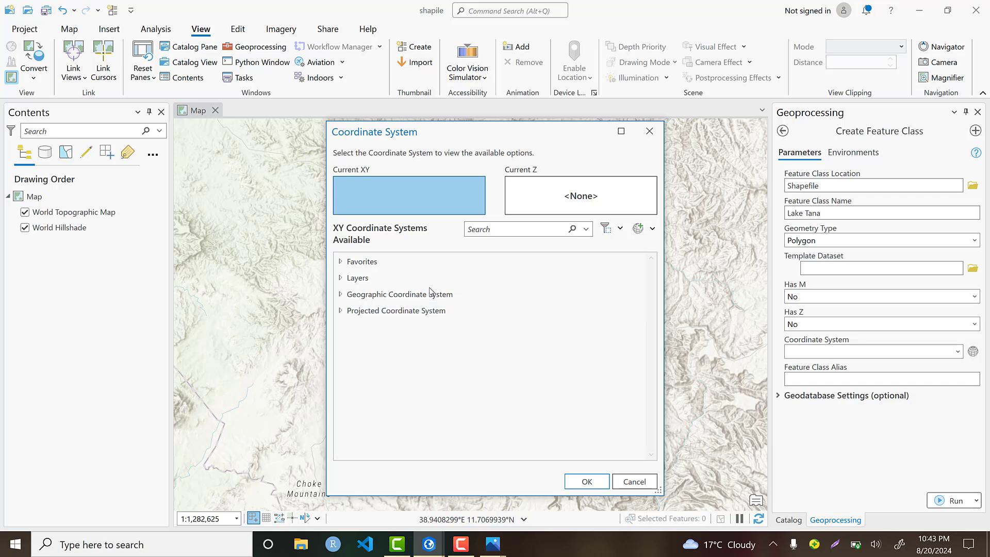
left_click(448, 295)
left_click(393, 313)
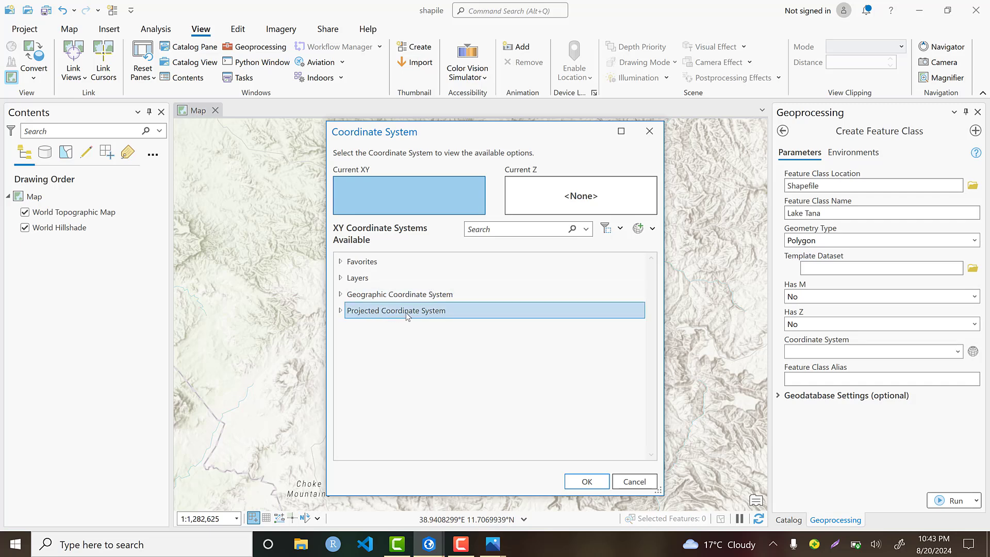
left_click(424, 295)
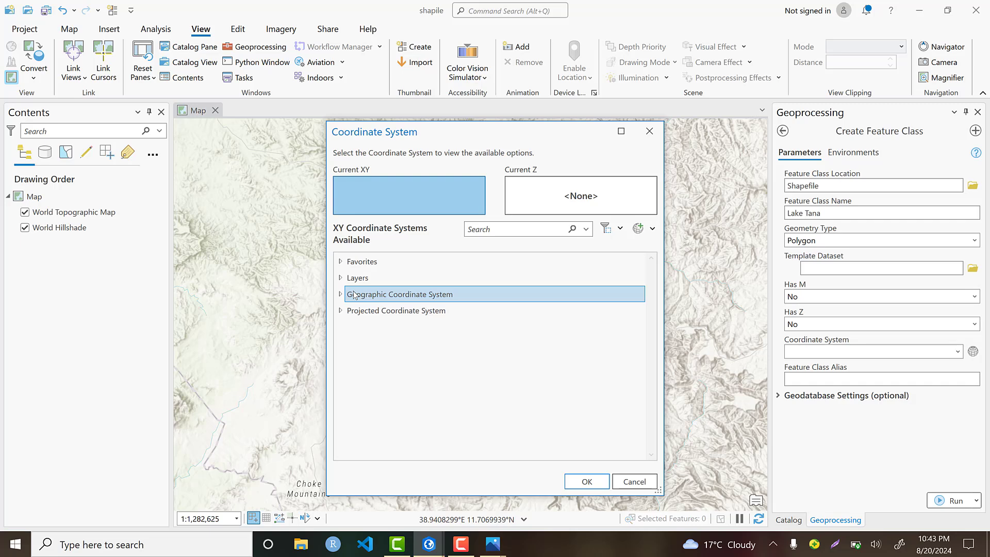
left_click(412, 297)
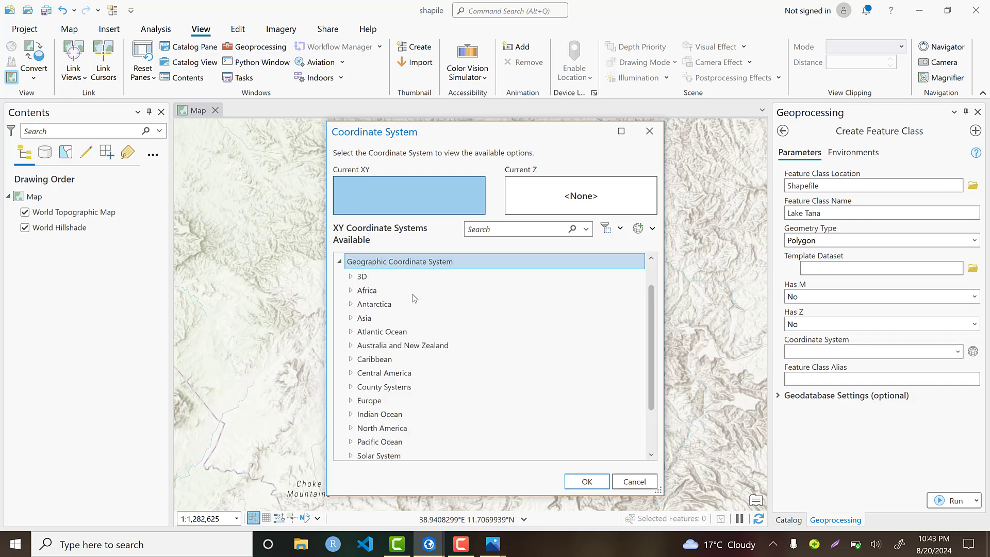
scroll(396, 428, "down", 2)
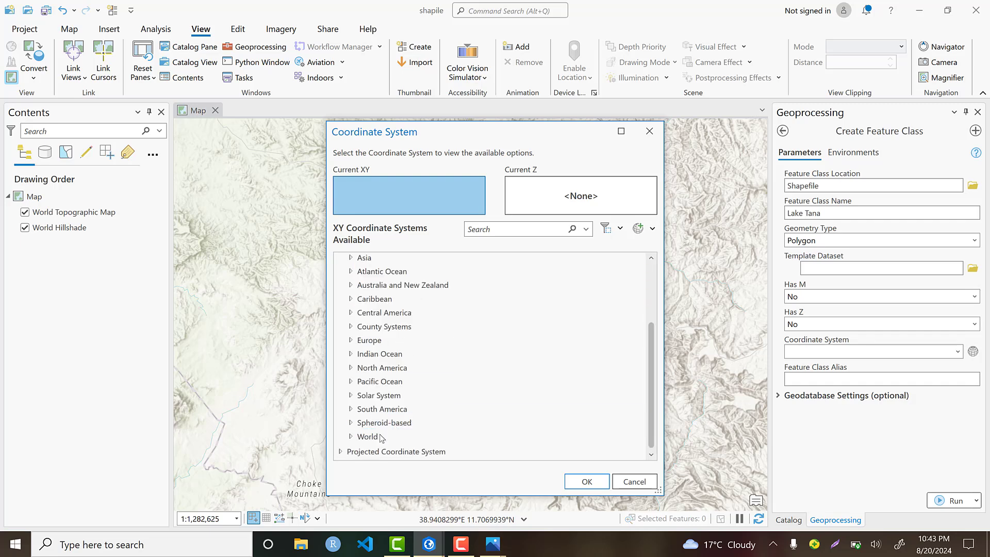
left_click(359, 437)
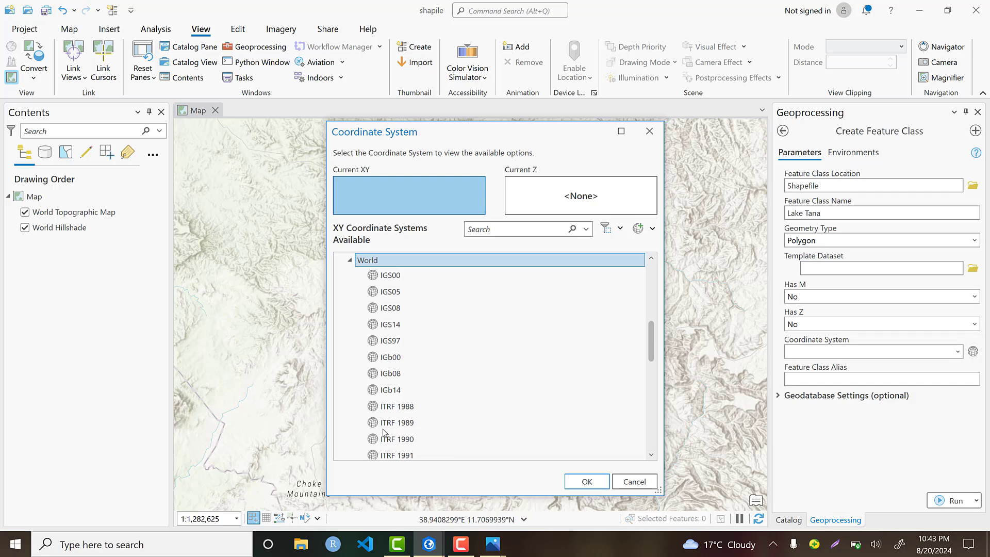
scroll(467, 345, "down", 5)
scroll(468, 351, "down", 3)
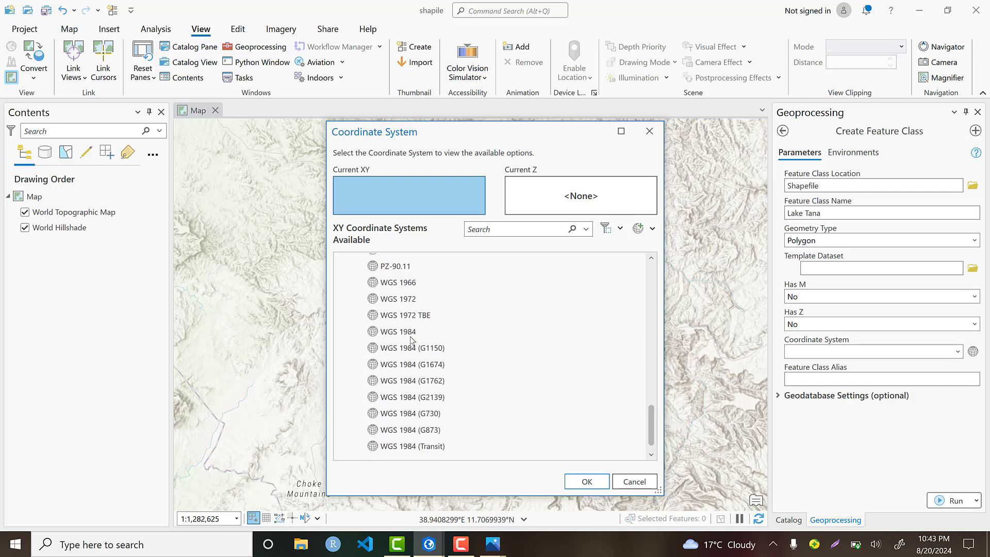
left_click(400, 333)
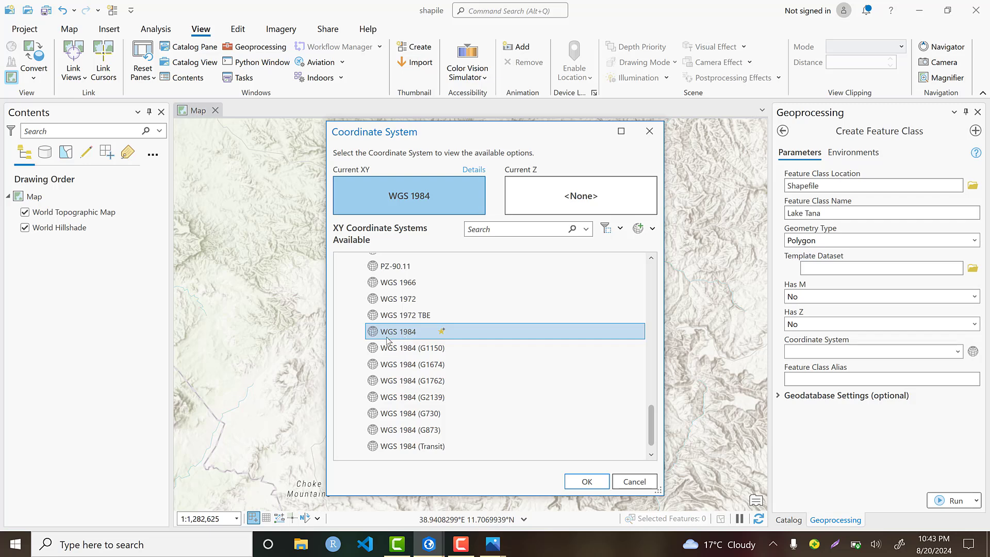
left_click(443, 333)
left_click(587, 482)
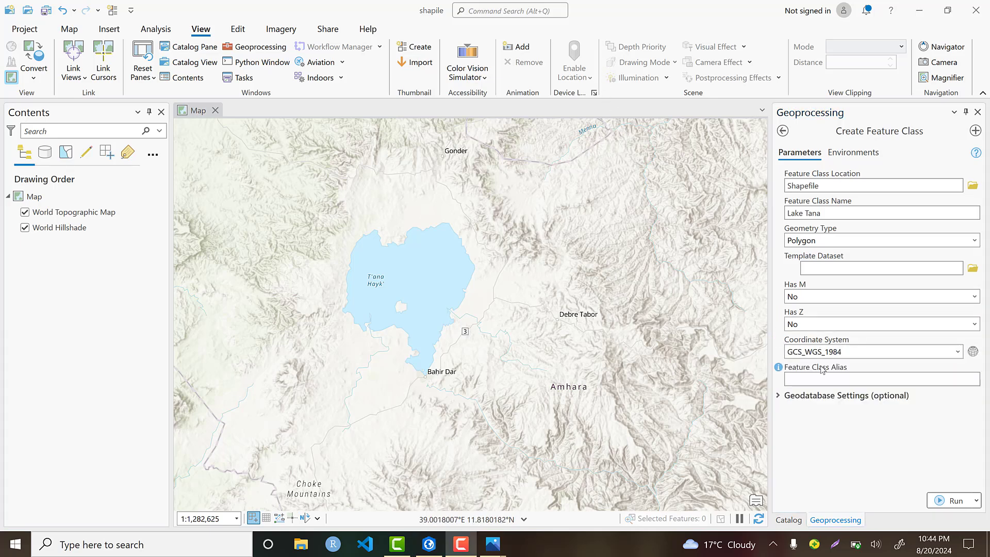
left_click(954, 501)
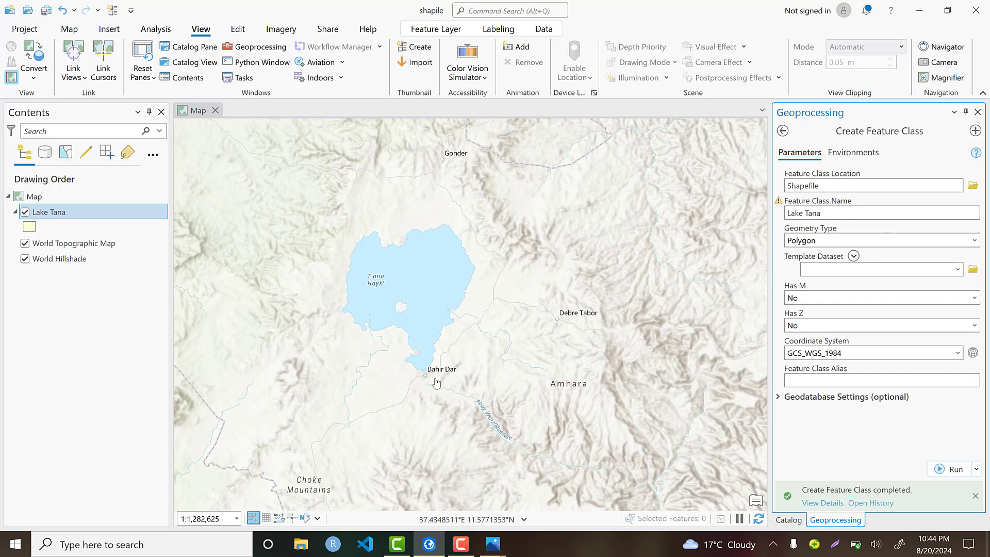
Create a second feature class named Roads with the Polyline geometry type in the same folder.
scroll(436, 382, "up", 3)
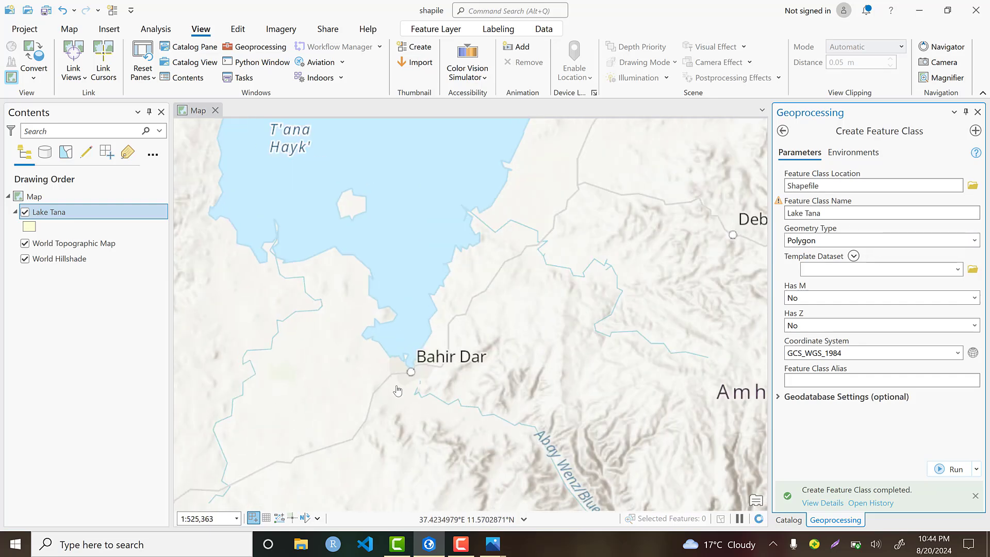
scroll(401, 394, "up", 2)
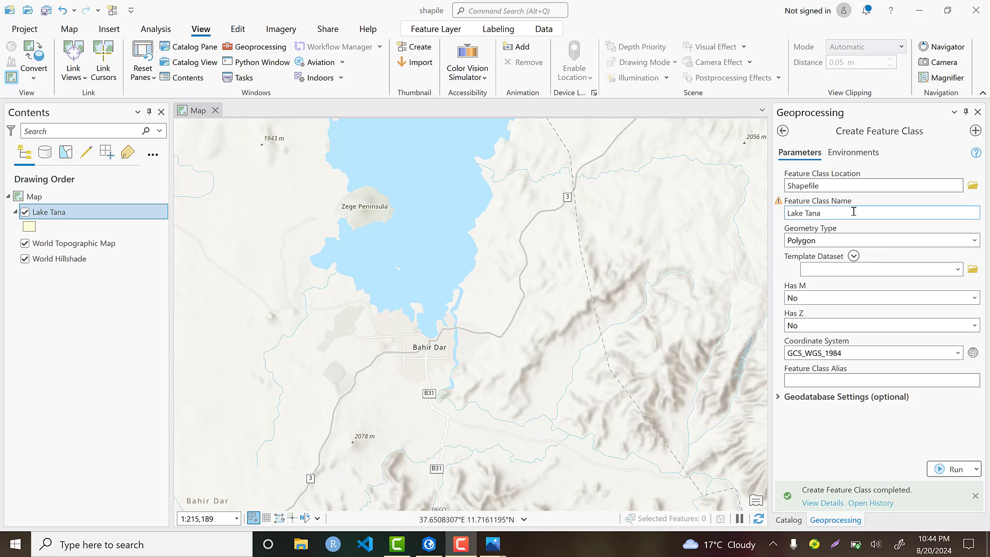
left_click(858, 210)
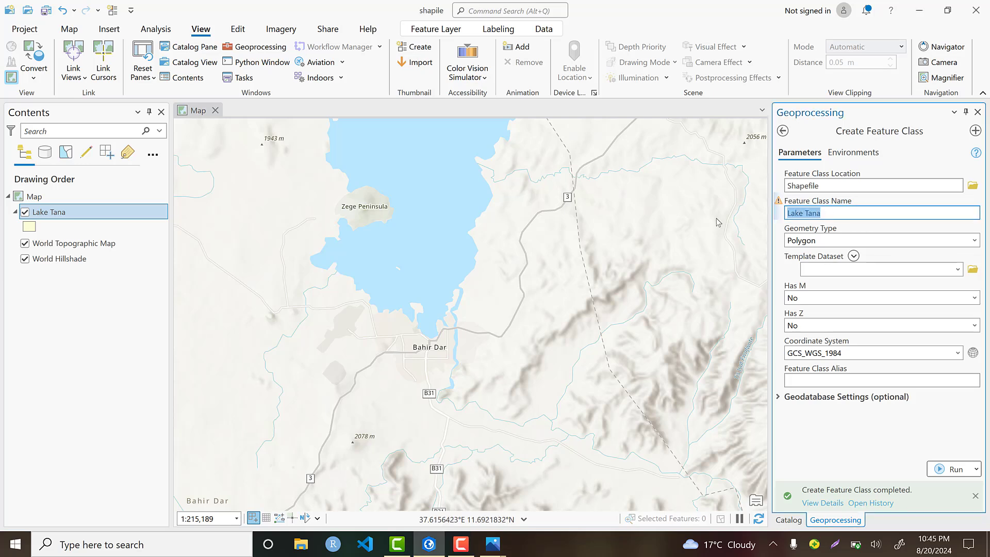
type("Roads")
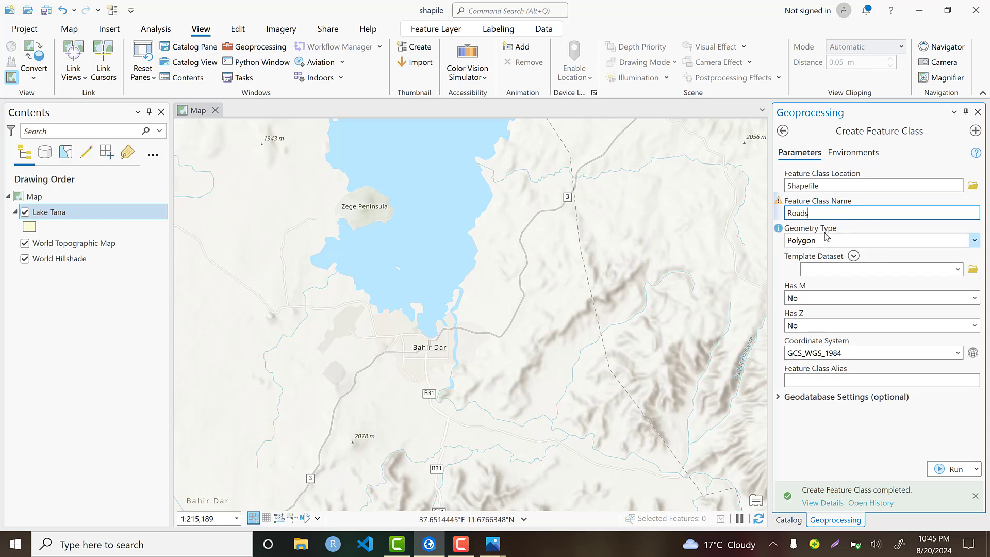
left_click(963, 242)
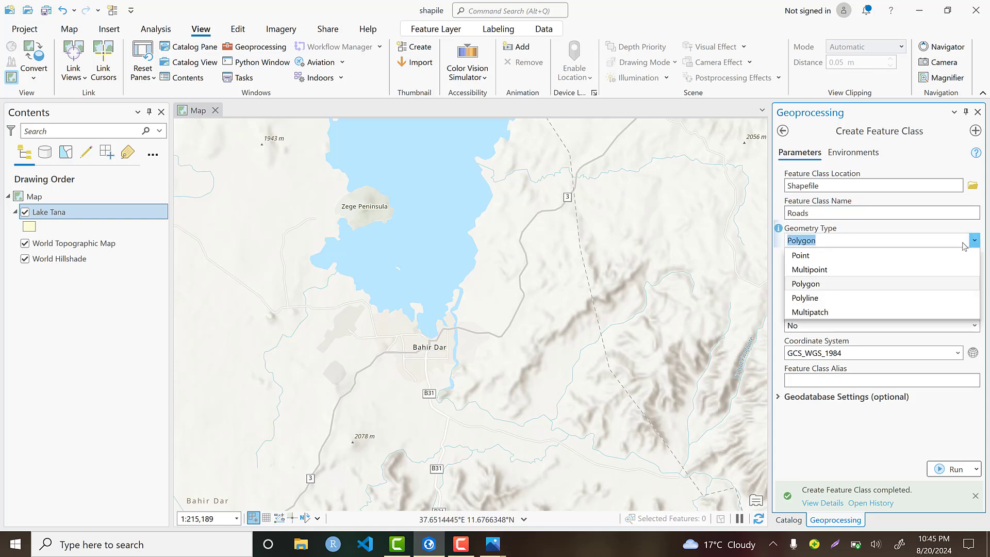
left_click(824, 303)
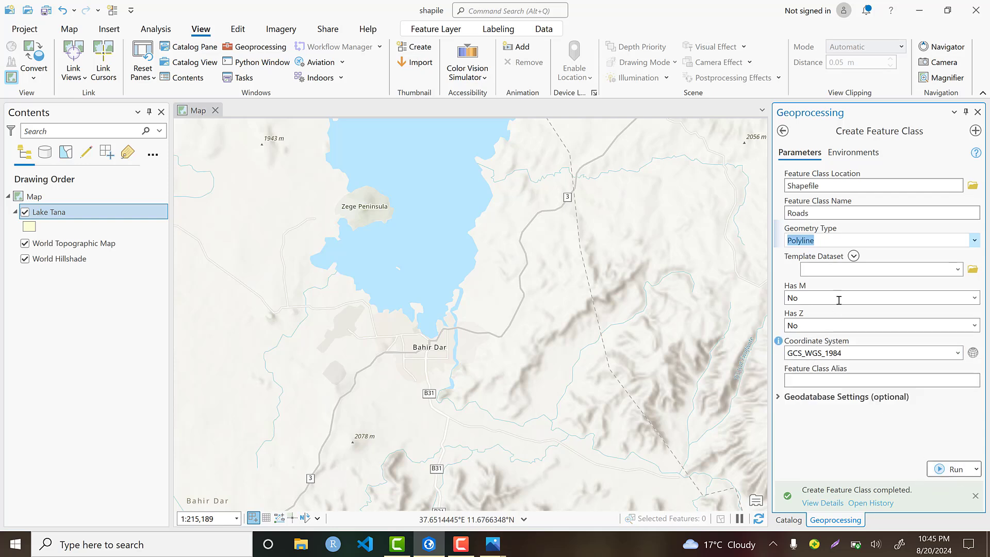
left_click(955, 470)
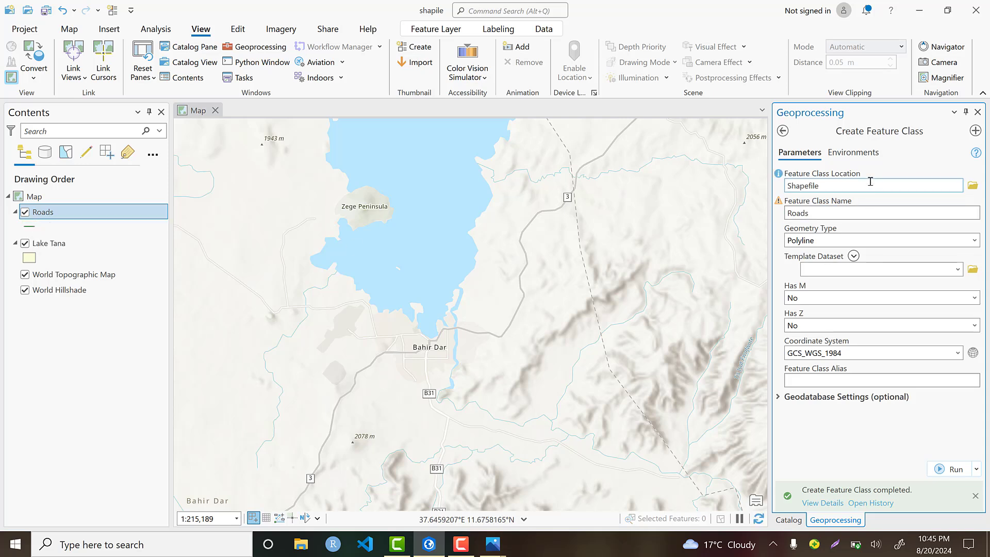
Create a third feature class named Squares with the Point geometry type in the same folder.
double_click(855, 212)
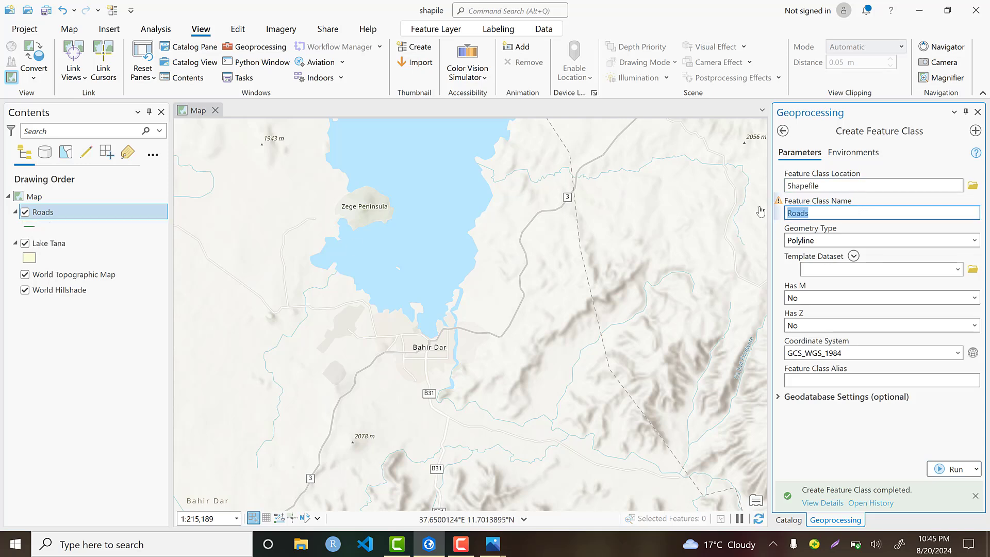
type("Squares")
left_click(974, 240)
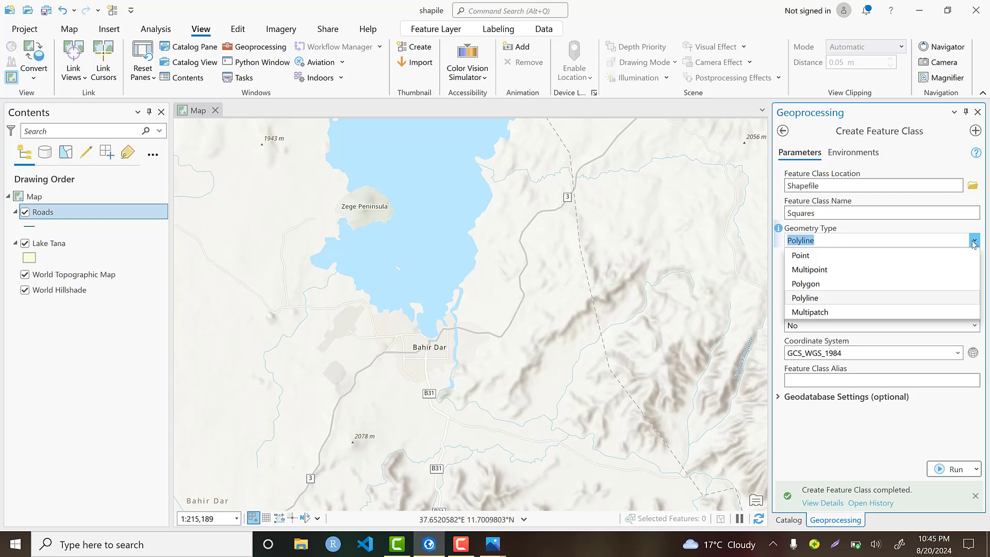
left_click(816, 257)
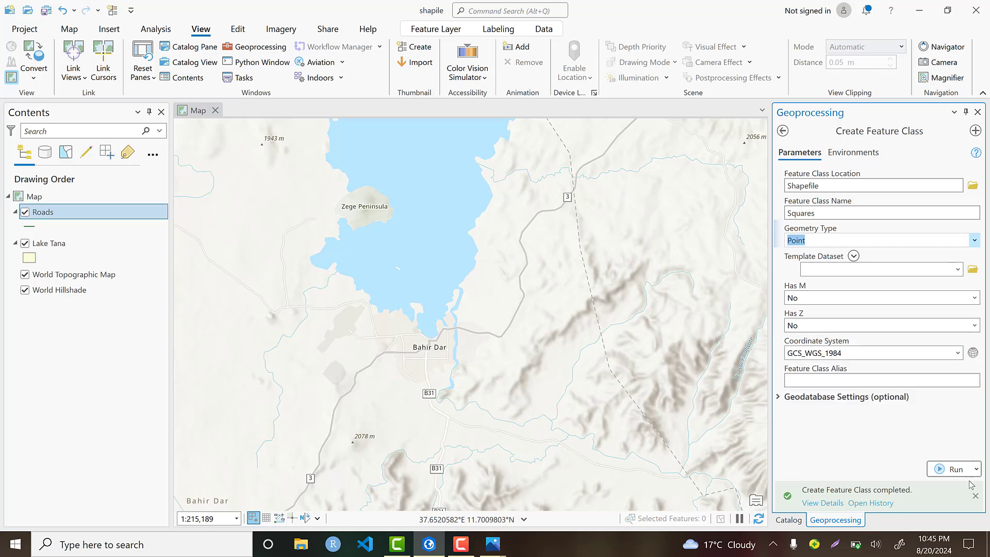
left_click(956, 471)
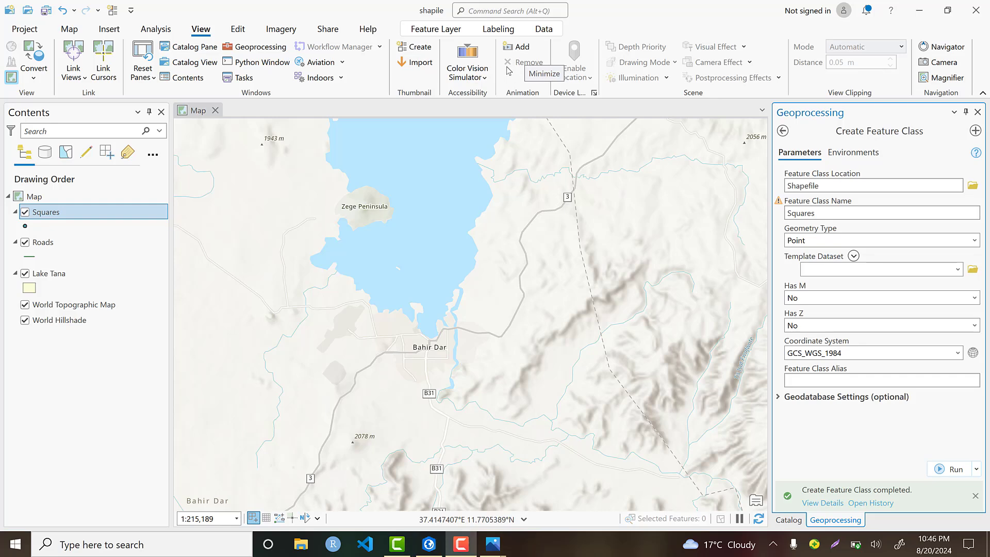
Select the Lake Tana layer and start creating a polygon feature with its Lake Tana template.
scroll(445, 354, "down", 2)
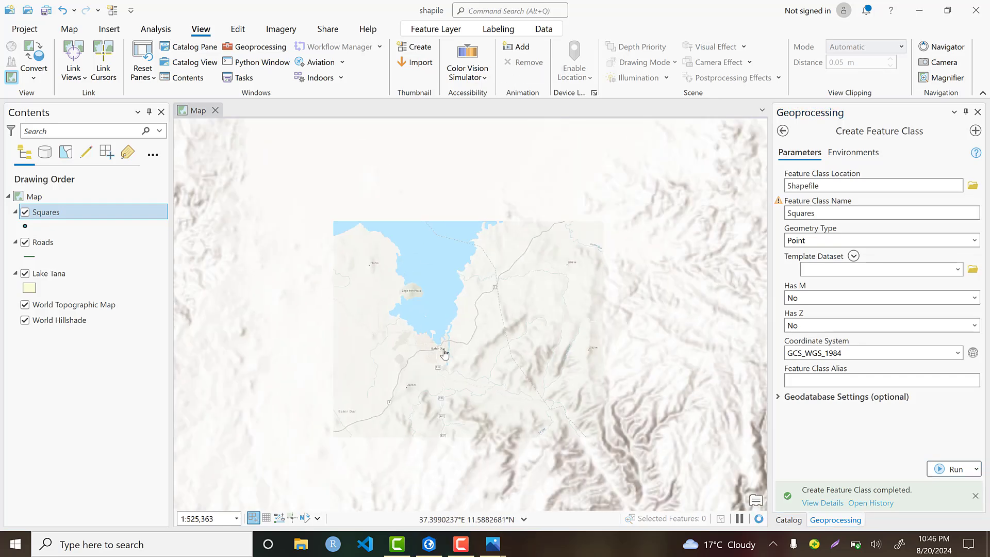
scroll(480, 362, "down", 2)
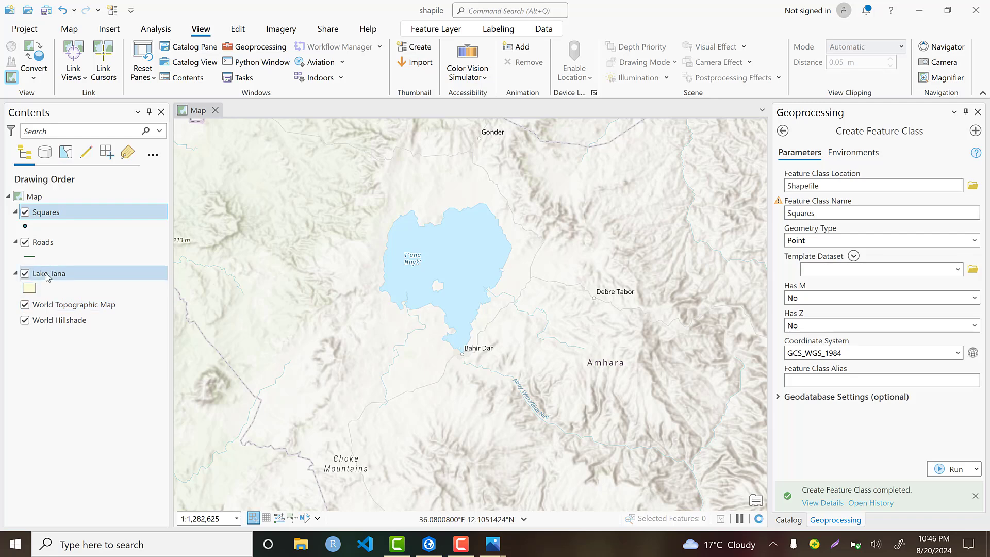
left_click(77, 274)
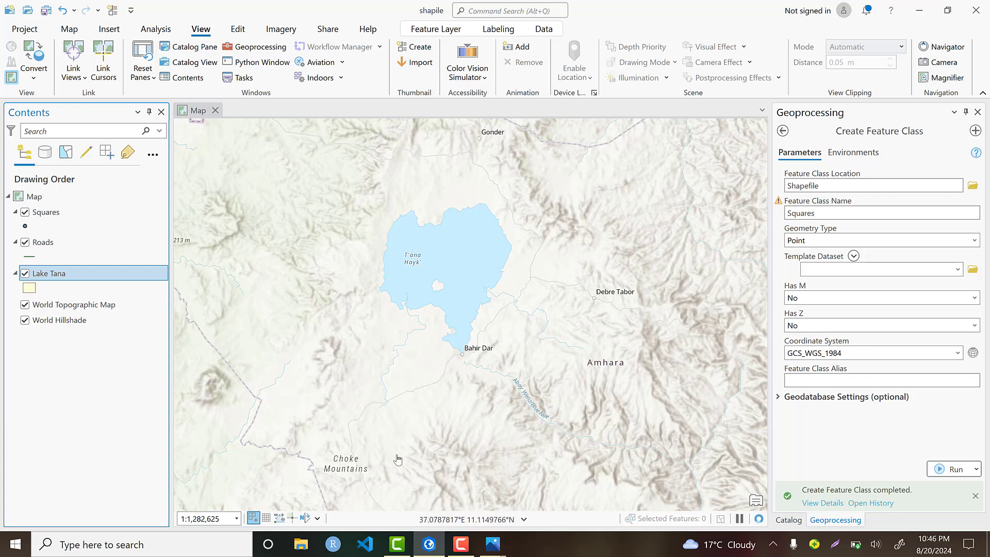
left_click(236, 30)
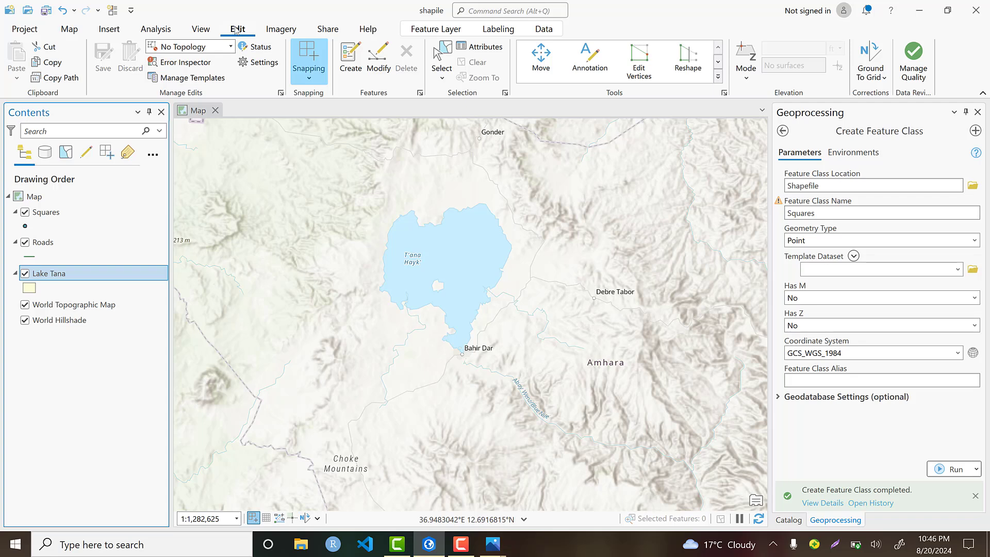
left_click(350, 73)
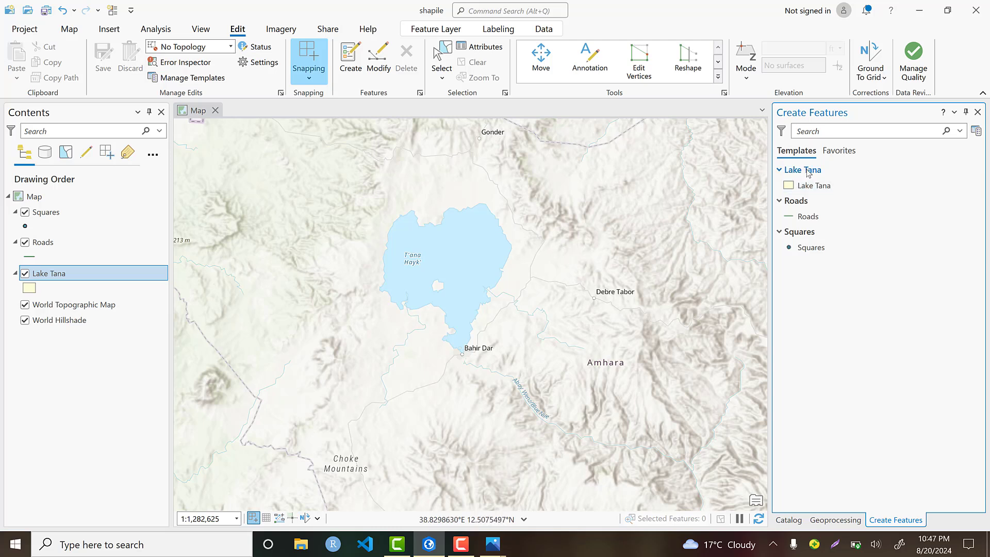
left_click(780, 170)
left_click(780, 170)
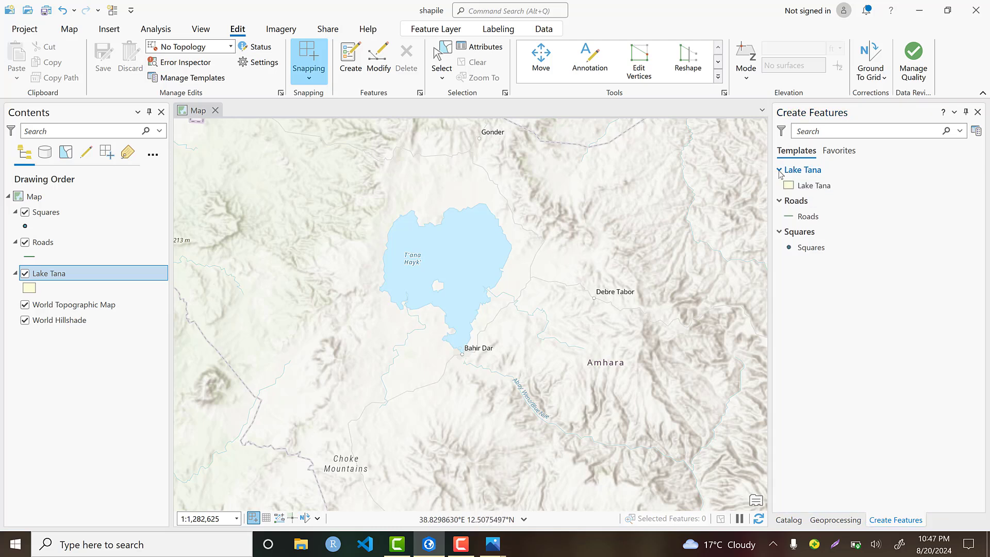
left_click(780, 170)
left_click(780, 171)
left_click(811, 186)
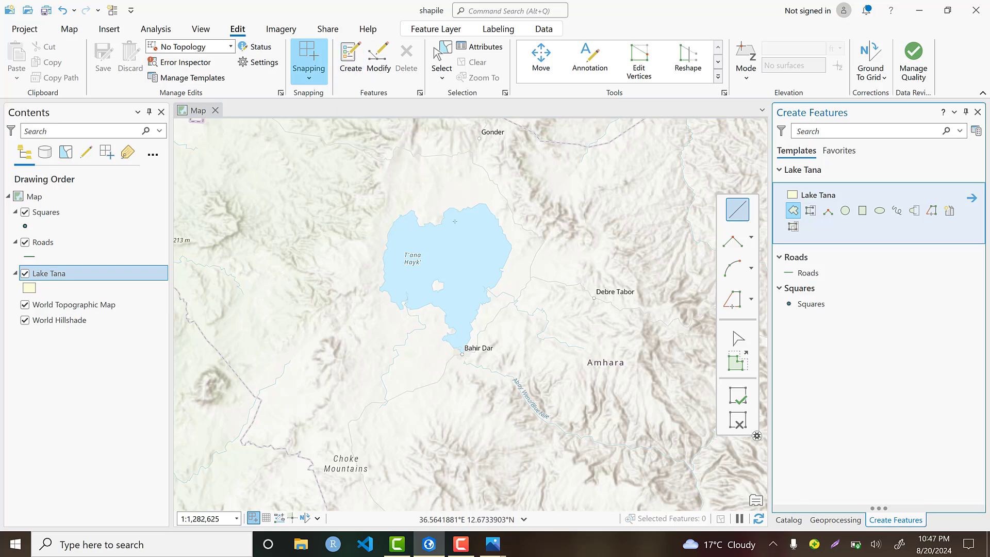
Begin tracing the Lake Tana polygon along the lake's northern shoreline, placing vertices eastward.
scroll(443, 227, "up", 1)
scroll(443, 226, "up", 1)
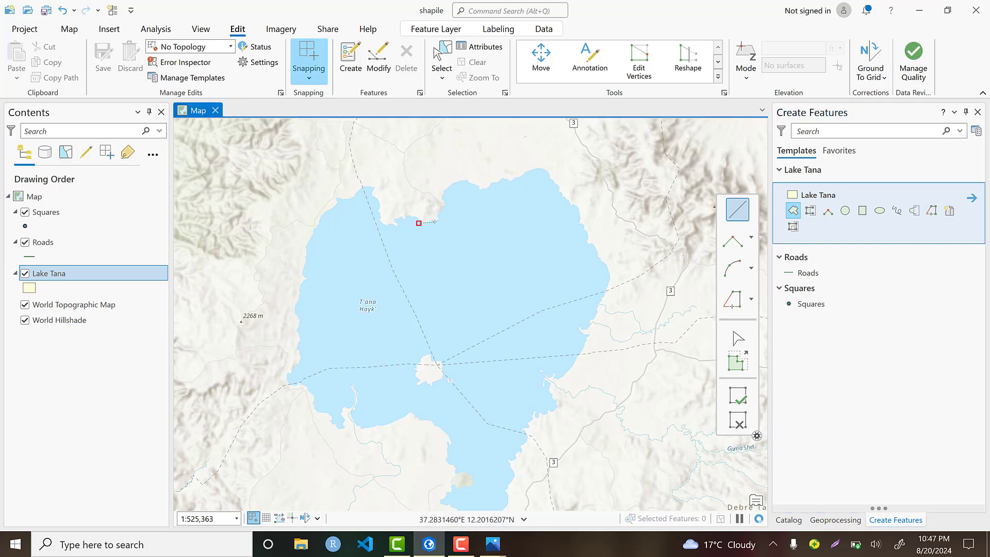
left_click(435, 222)
left_click(439, 214)
left_click(443, 198)
left_click(449, 183)
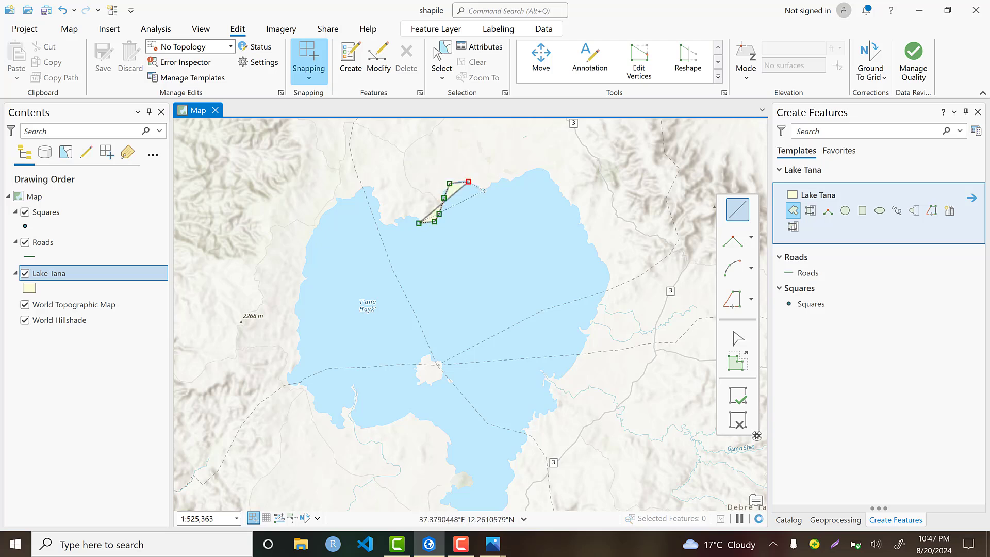
left_click(484, 191)
left_click(493, 183)
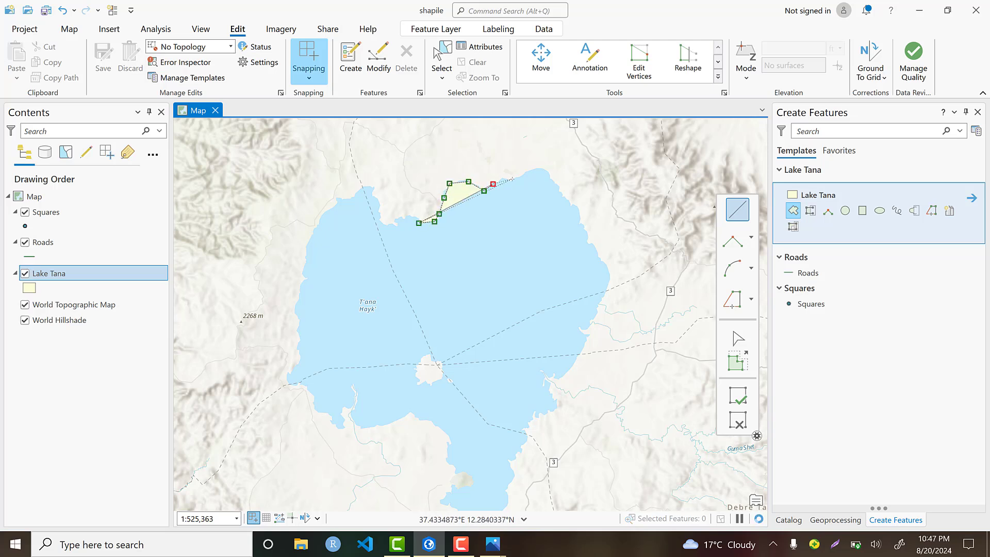
left_click(460, 544)
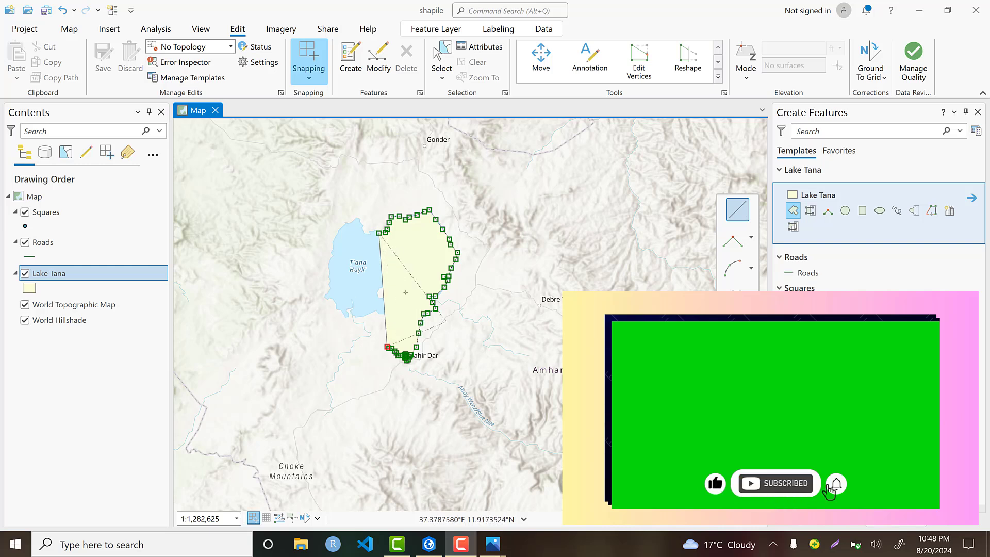
Change the Lake Tana layer's symbol to the thin black outline without fill from the ArcGIS 2D gallery.
left_click(29, 288)
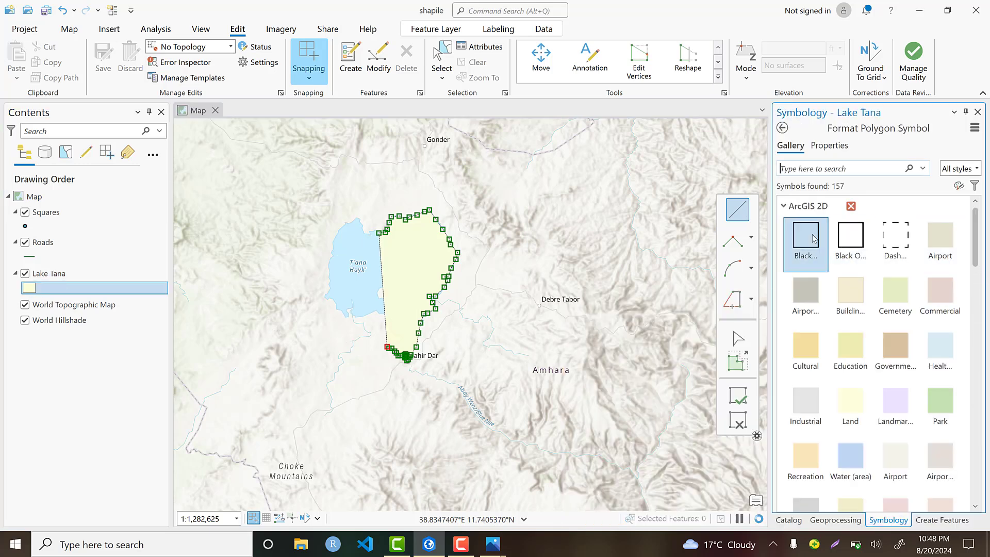
left_click(812, 239)
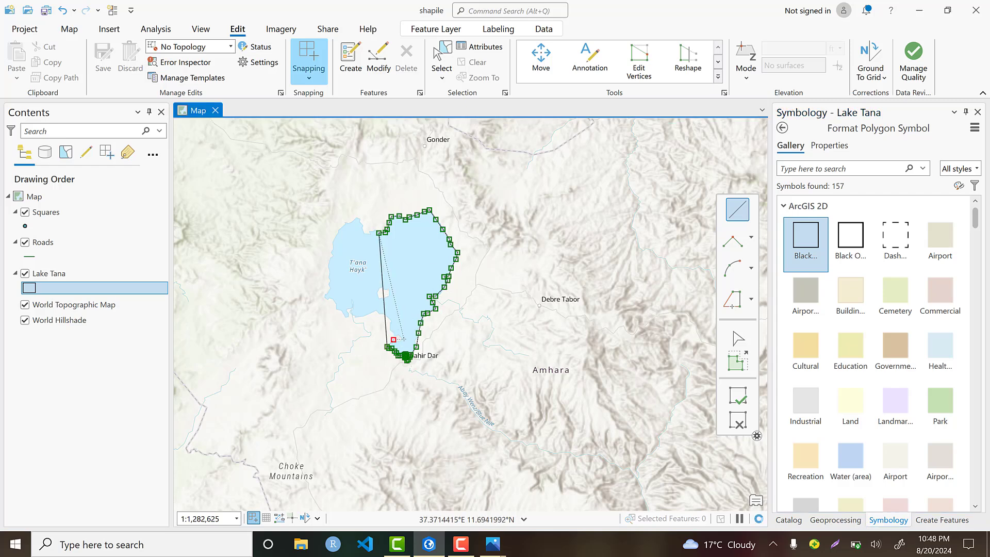
Continue the Lake Tana polygon westward along the lake's southwestern shoreline, placing vertices from the southern inlet to the southwest corner.
left_click(393, 339)
left_click(403, 338)
left_click(393, 329)
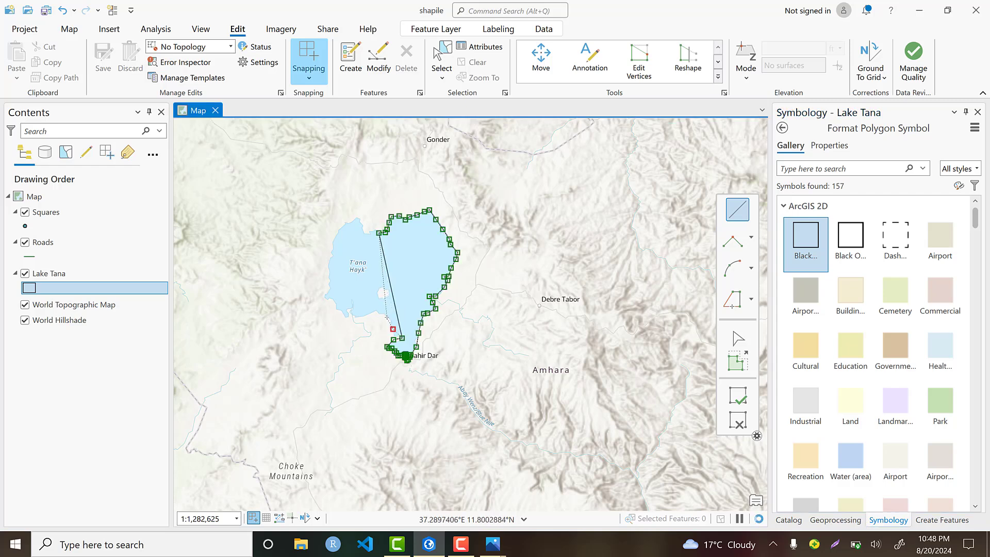
left_click(387, 317)
left_click(380, 312)
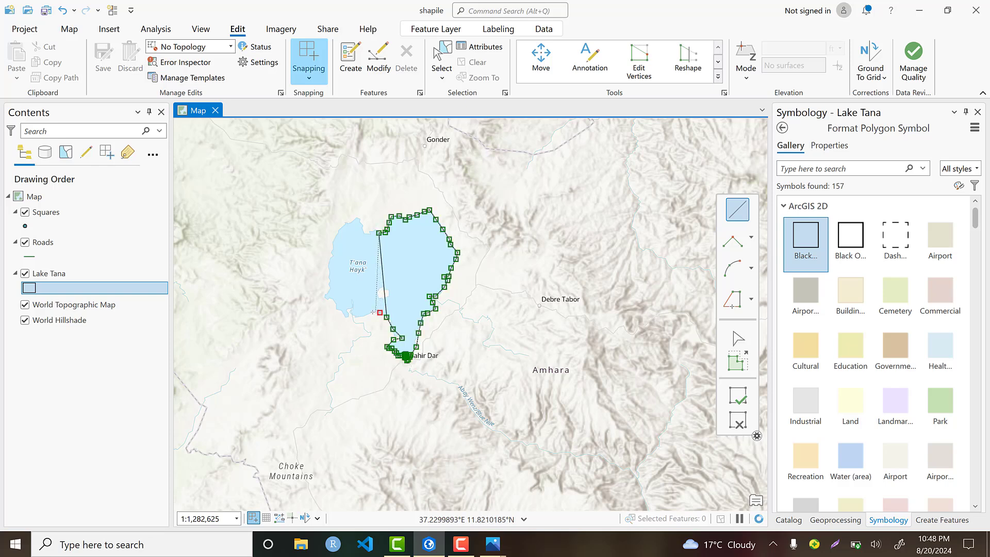
left_click(372, 311)
left_click(359, 314)
left_click(349, 318)
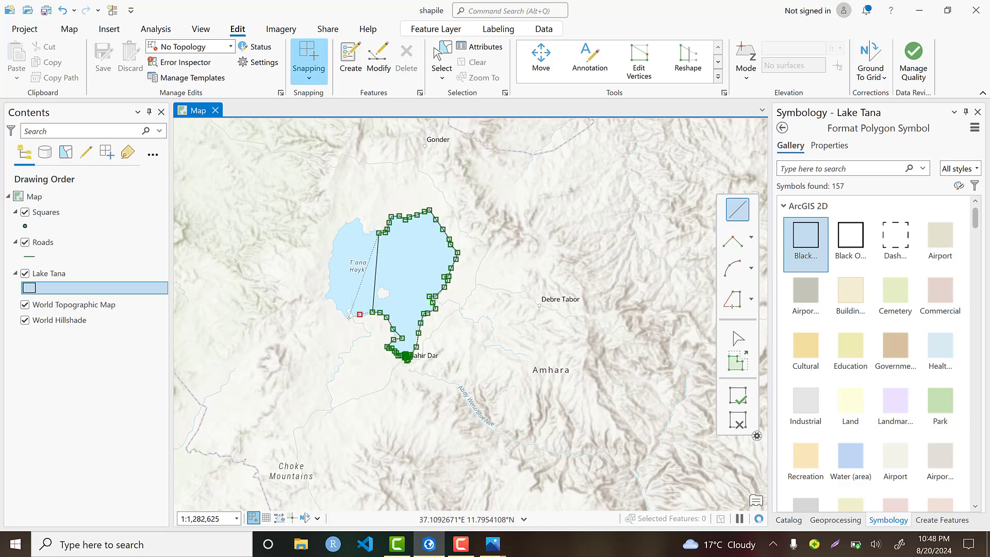
Trace the lake's western shoreline northward, adding polygon vertices from the southwest corner up to the northwest bend.
left_click(344, 311)
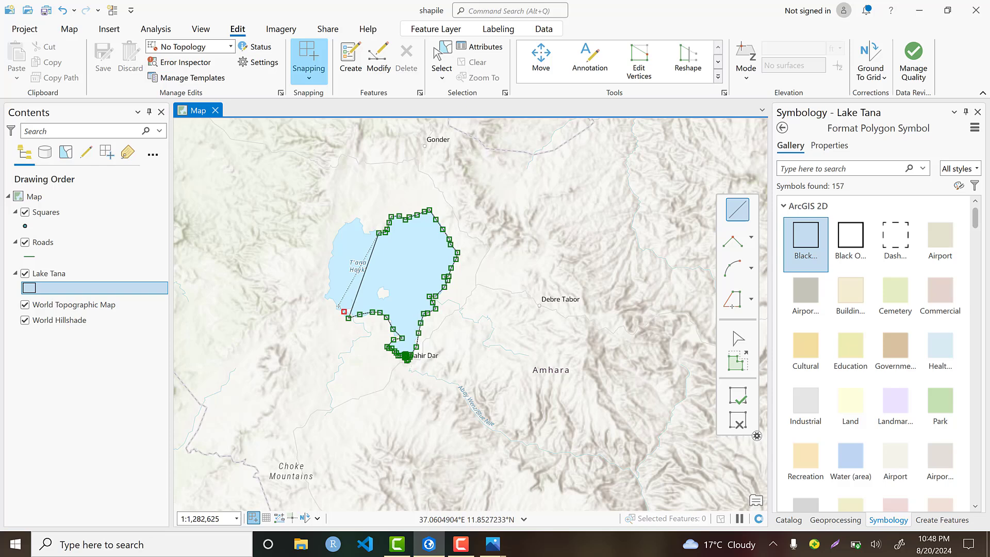
double_click(332, 298)
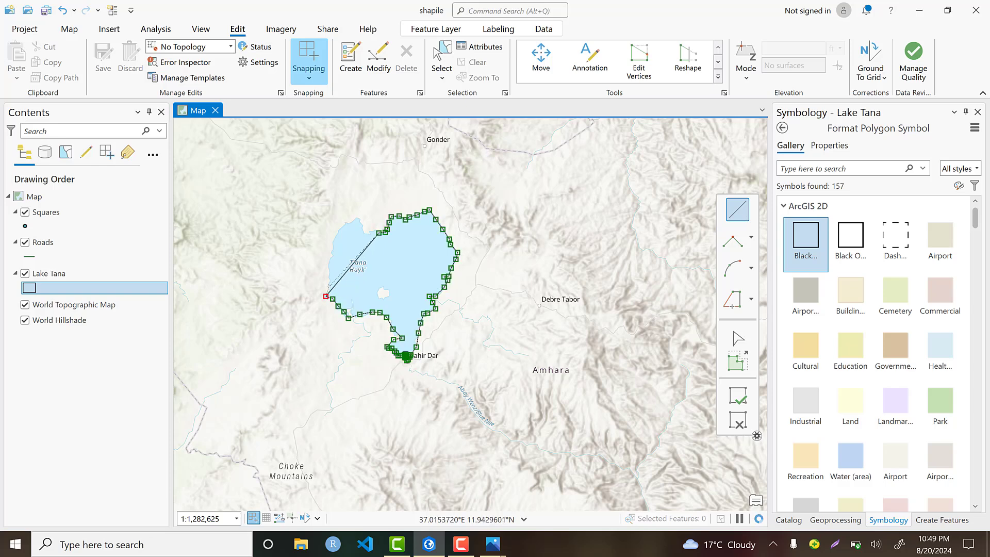
left_click(328, 287)
left_click(330, 279)
left_click(331, 258)
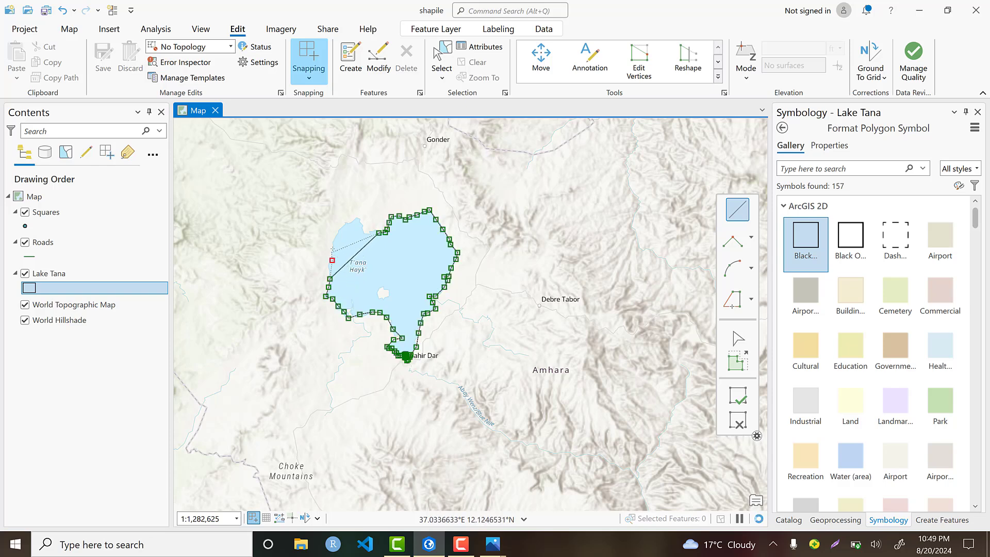
left_click(332, 248)
left_click(336, 234)
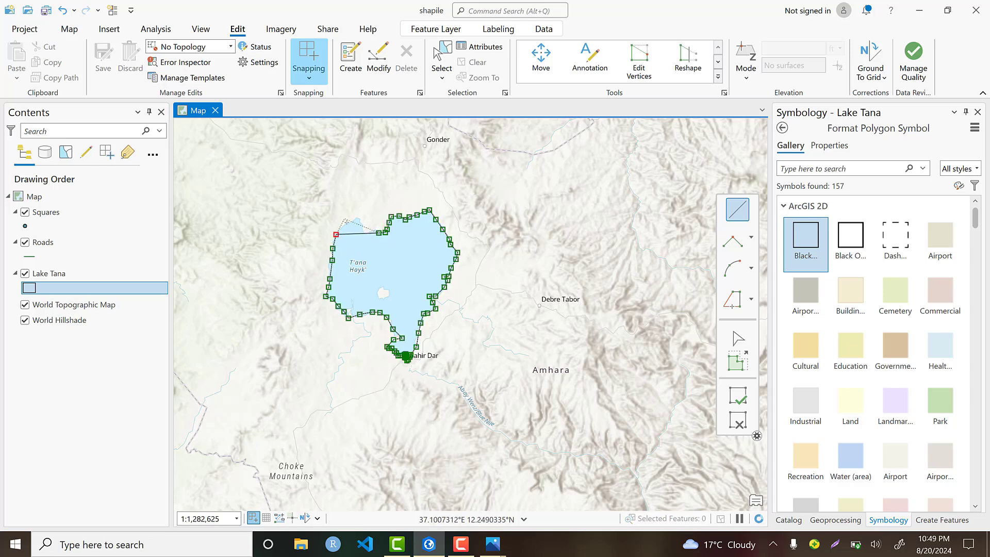
Trace the northwestern shoreline back to the starting vertex and finish the Lake Tana polygon.
left_click(346, 222)
left_click(361, 220)
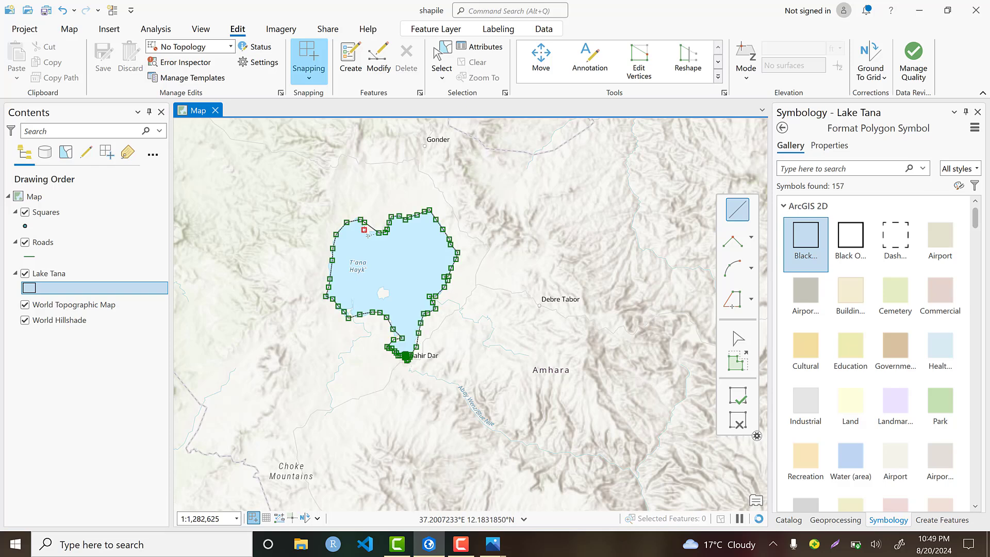
left_click(364, 229)
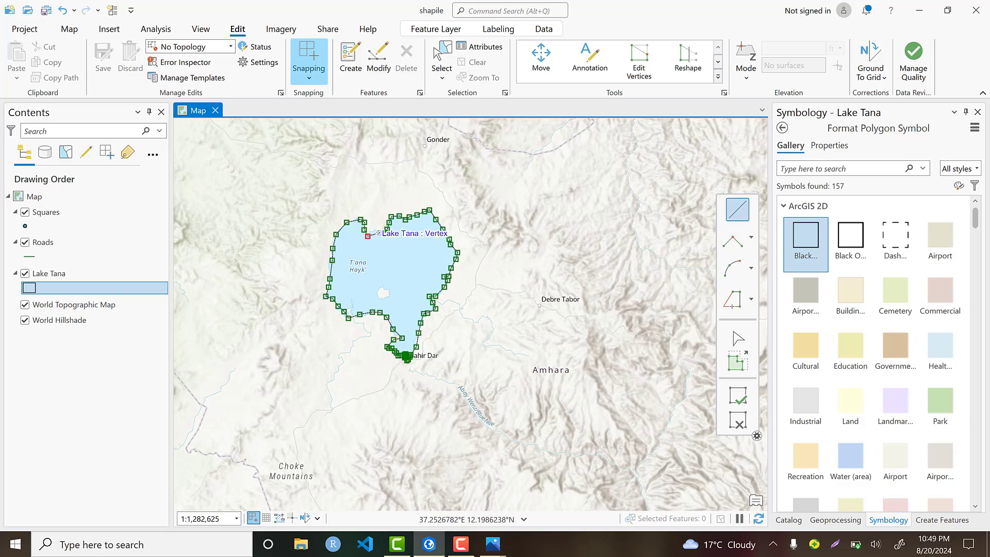
left_click(378, 233)
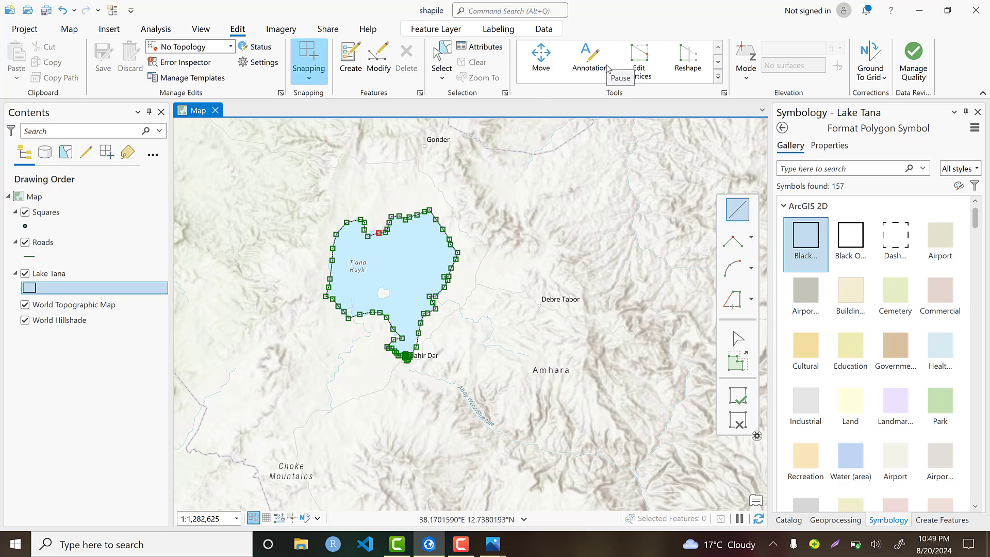
key("F2")
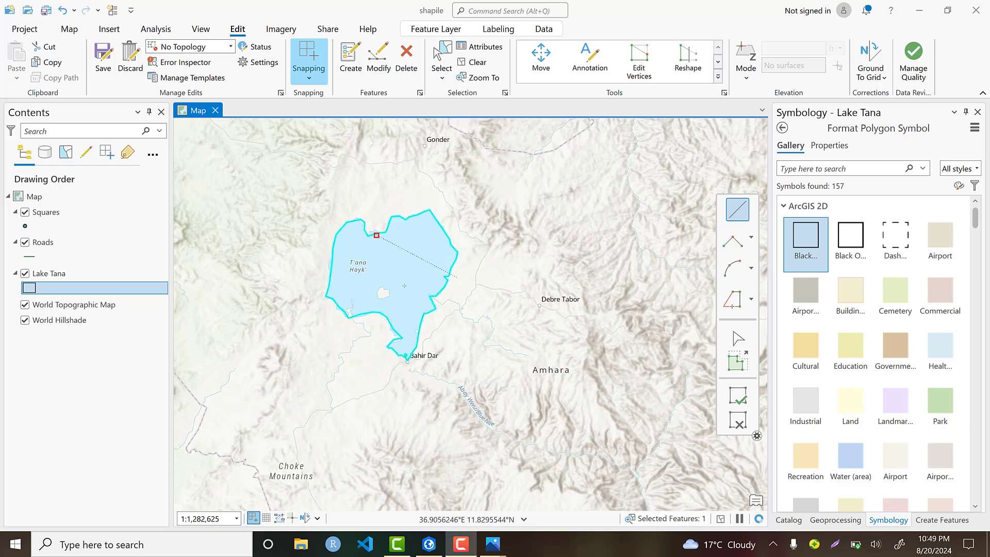
left_click(381, 236)
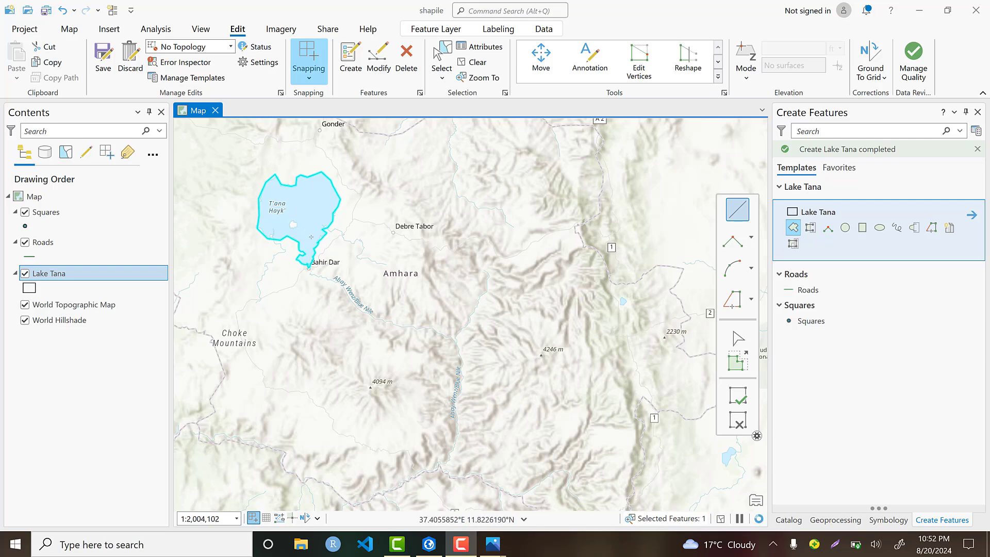
Select the Roads layer and activate its Roads line template for creating features.
left_click(47, 251)
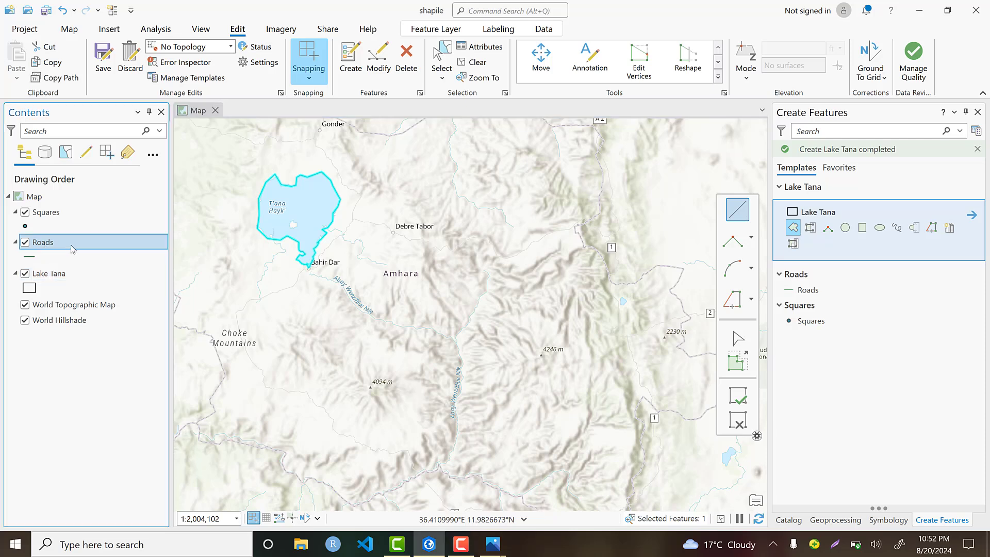
left_click(68, 247)
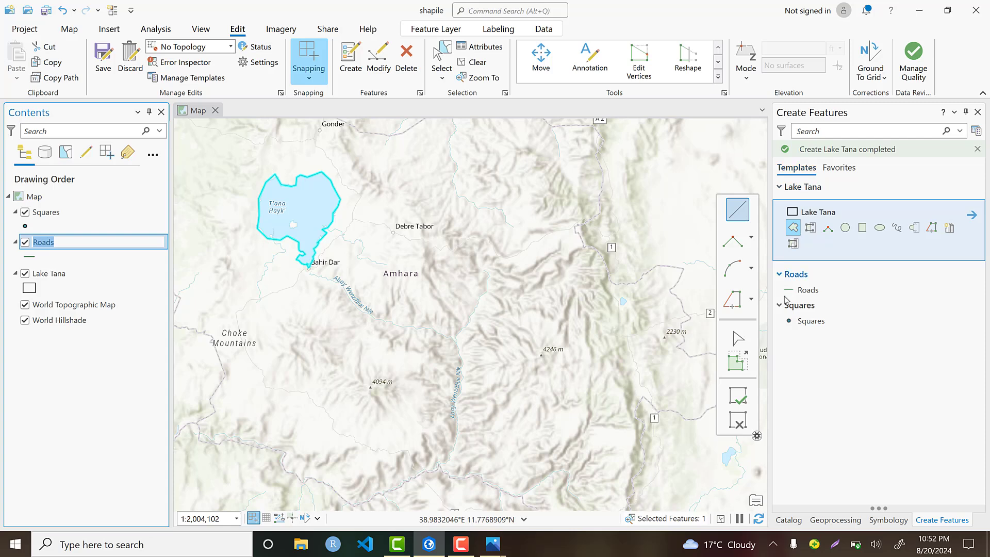
left_click(807, 290)
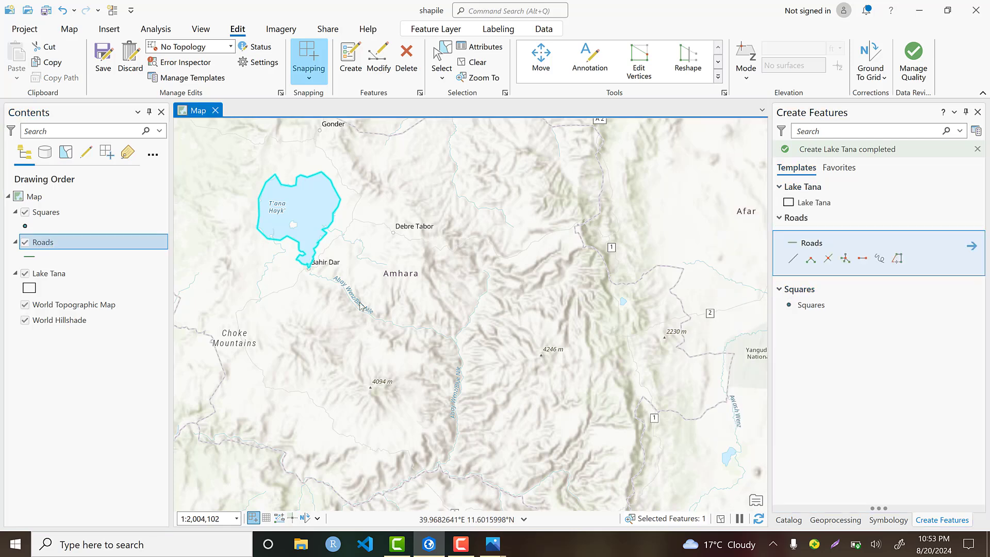
Change the basemap to Imagery Hybrid for the Bahir Dar area.
scroll(361, 306, "up", 3)
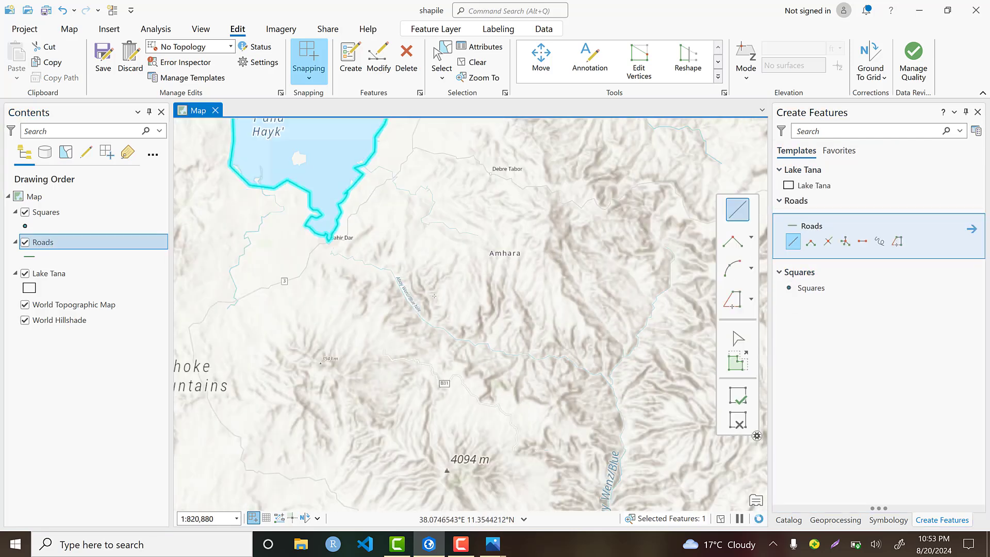
scroll(434, 296, "down", 2)
scroll(434, 295, "up", 3)
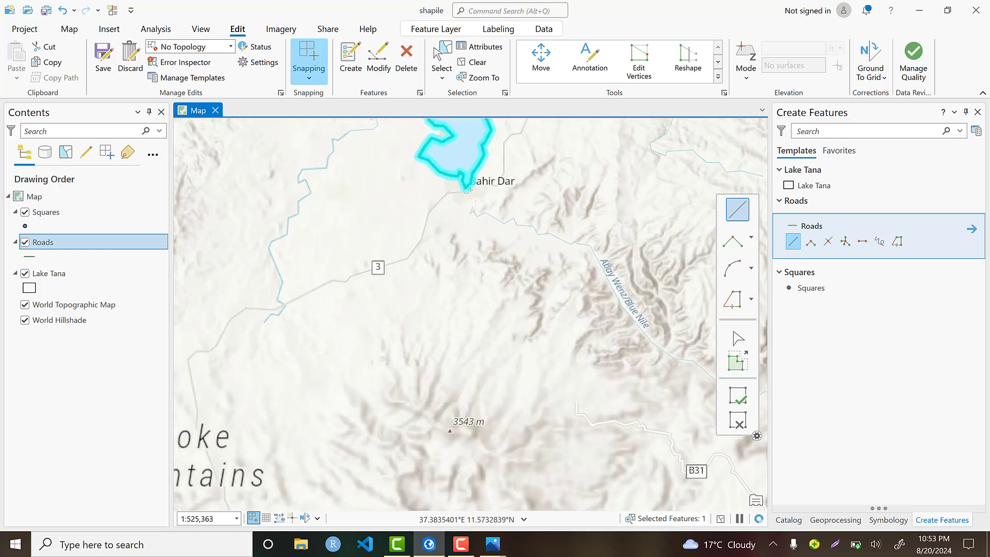
scroll(480, 180, "up", 5)
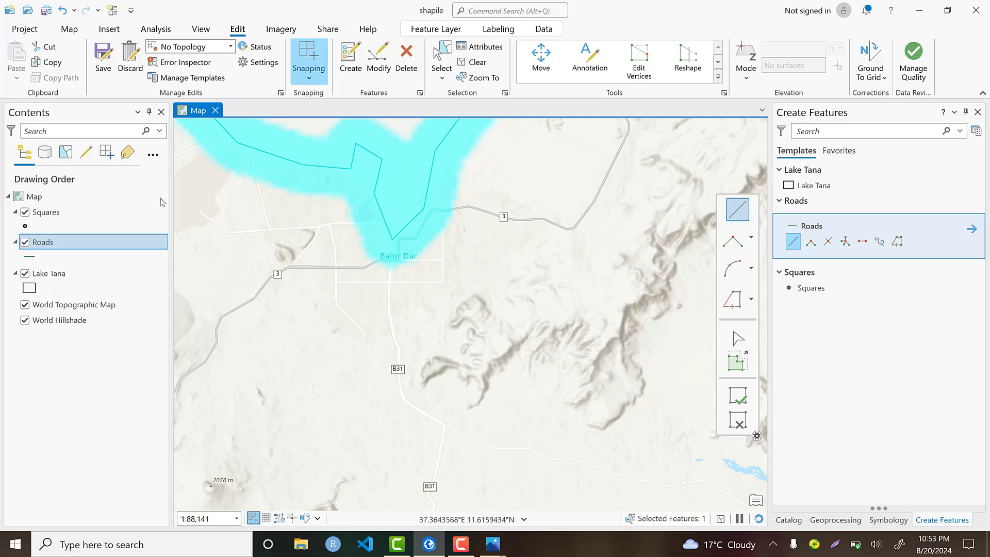
left_click(69, 29)
left_click(252, 73)
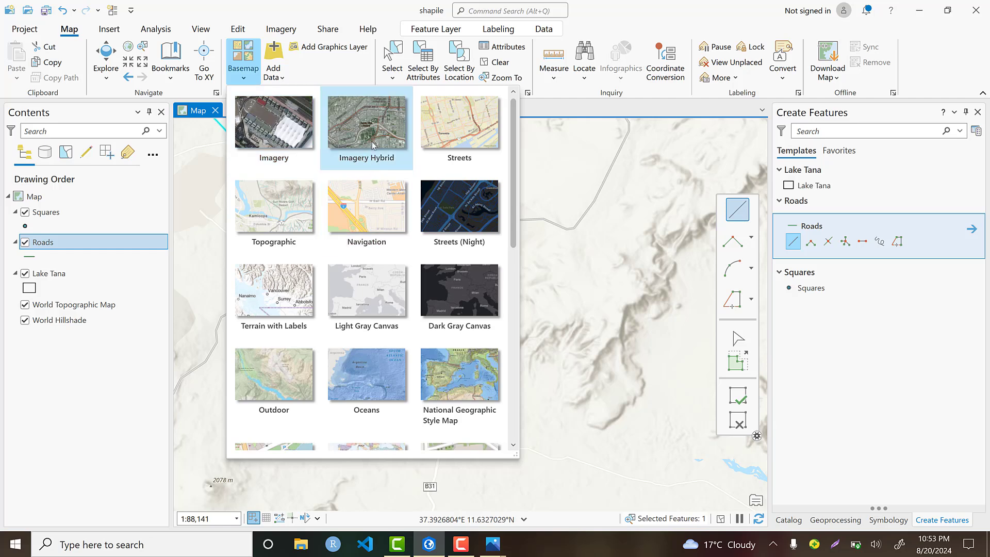
left_click(407, 156)
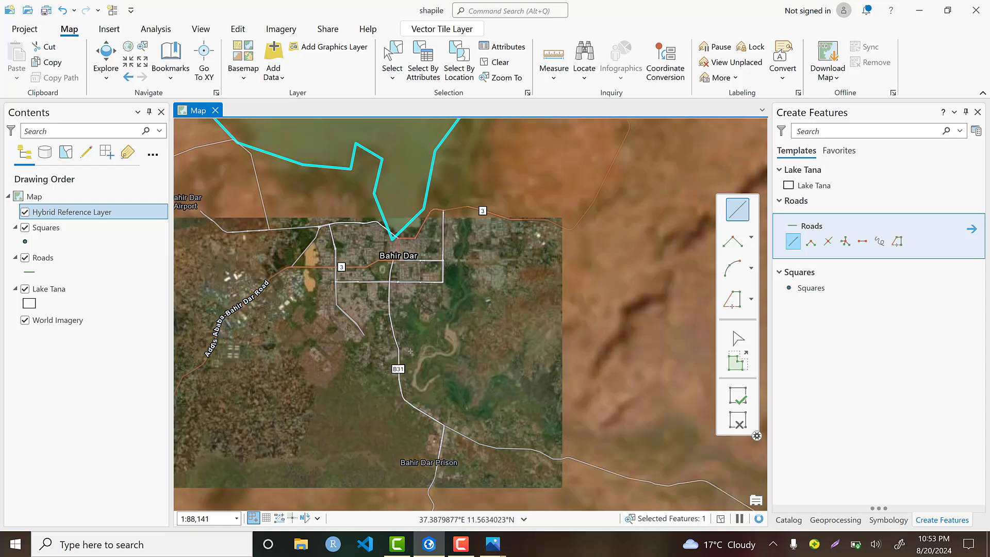
Digitize a Roads line along route 3 from the roundabout near Bank of Abyssinia east to the Yeshi Coffee junction.
scroll(383, 222, "up", 5)
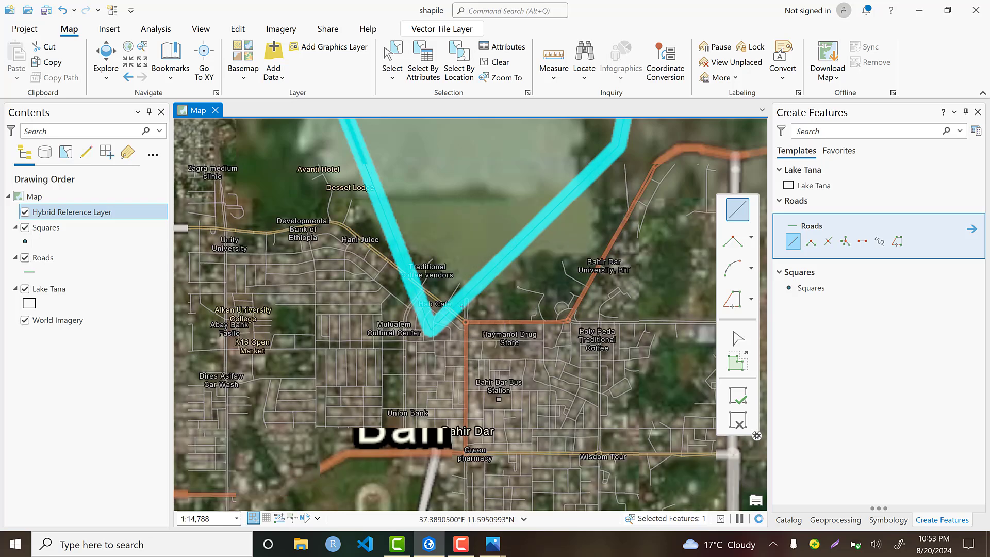
scroll(464, 330, "up", 2)
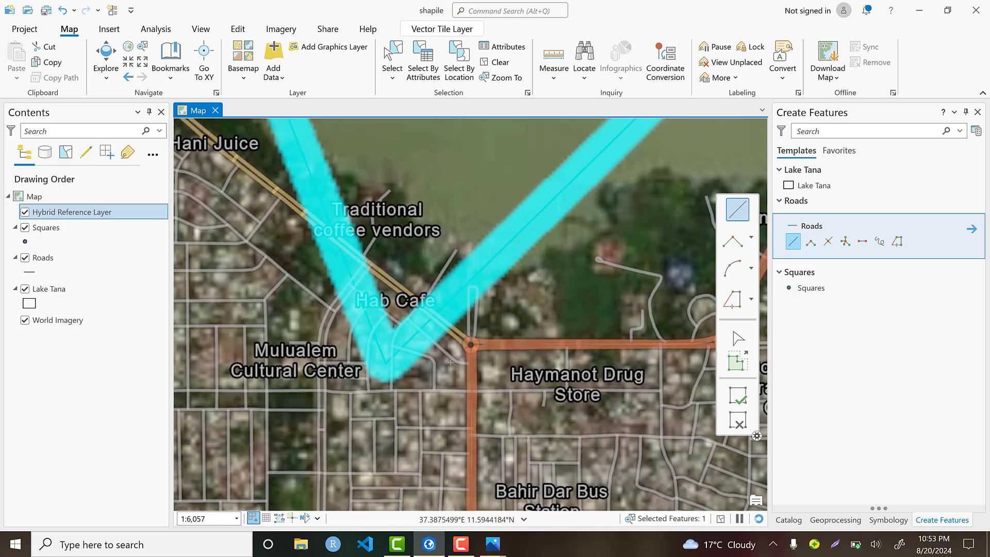
scroll(478, 364, "up", 10)
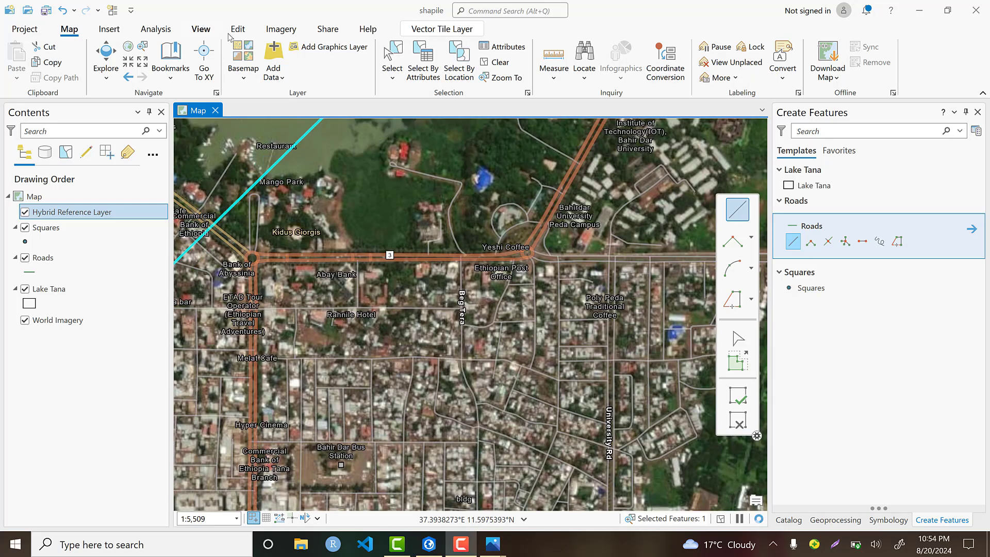
left_click(237, 29)
left_click(353, 59)
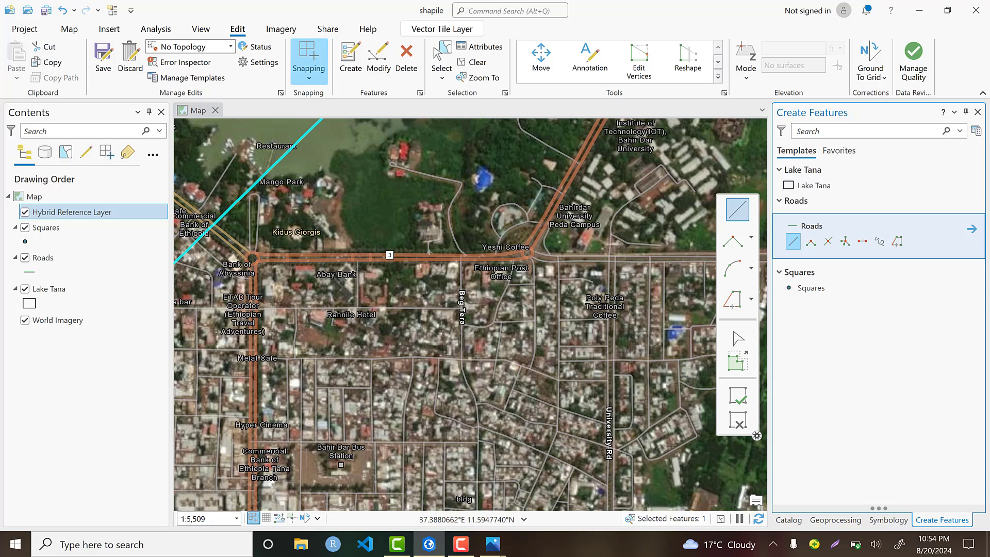
left_click(255, 259)
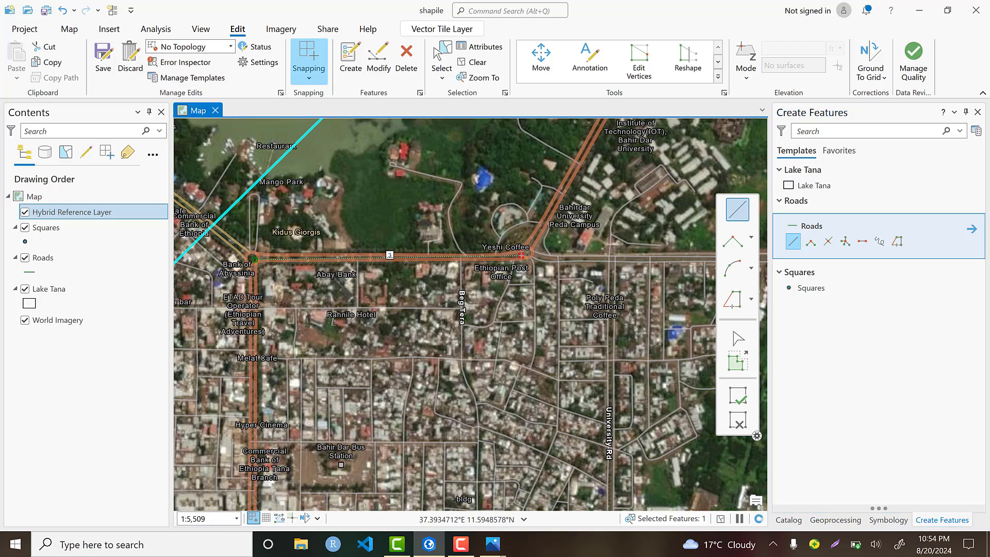
double_click(522, 255)
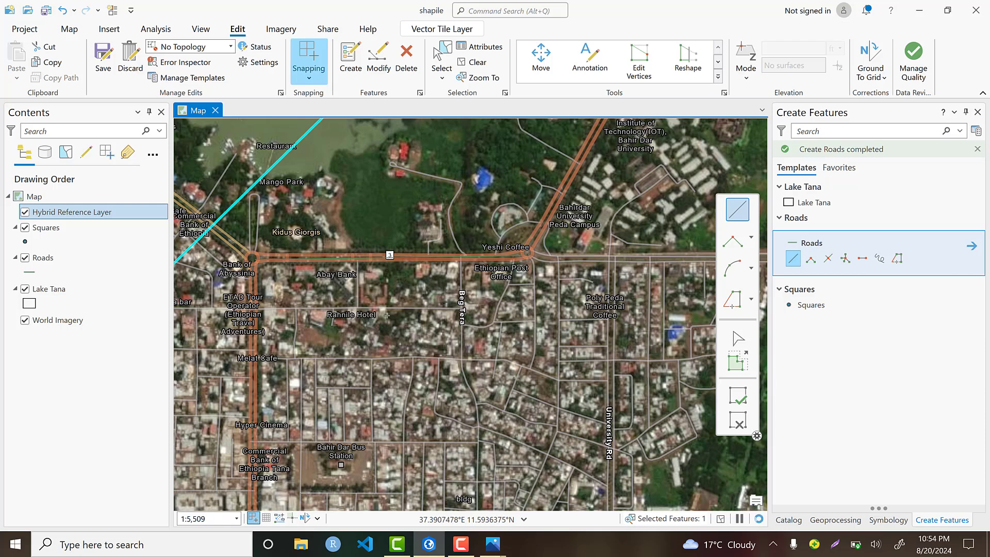
Digitize the roads from the Bank of Abyssinia roundabout south to the Bahir Dar crossroads and east to the Wisdom Tour junction.
scroll(386, 315, "down", 1)
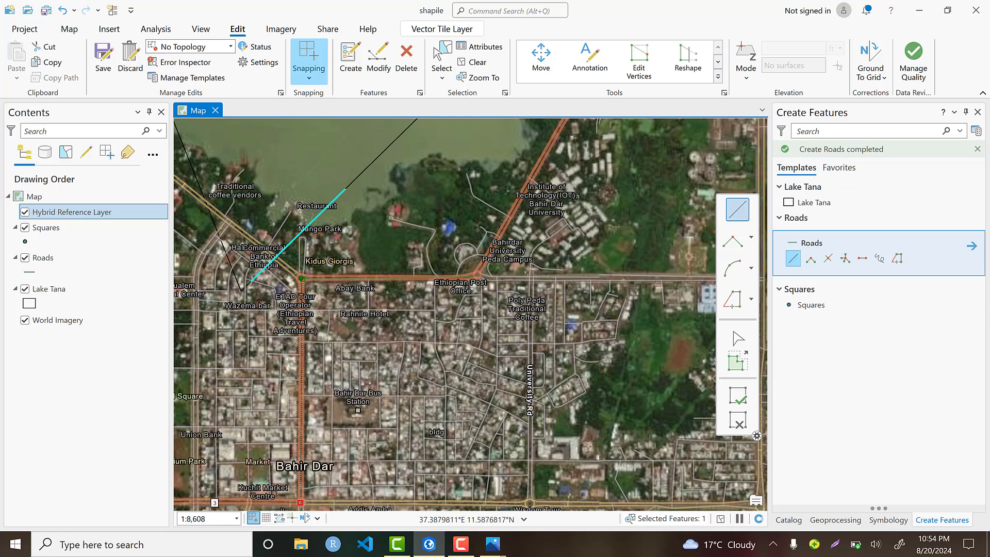
scroll(331, 248, "down", 4)
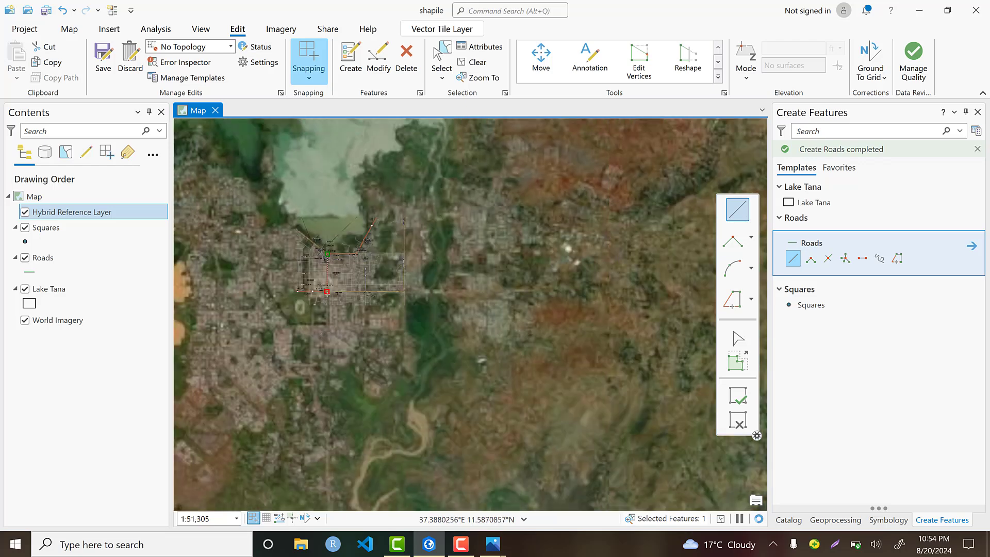
scroll(336, 293, "up", 3)
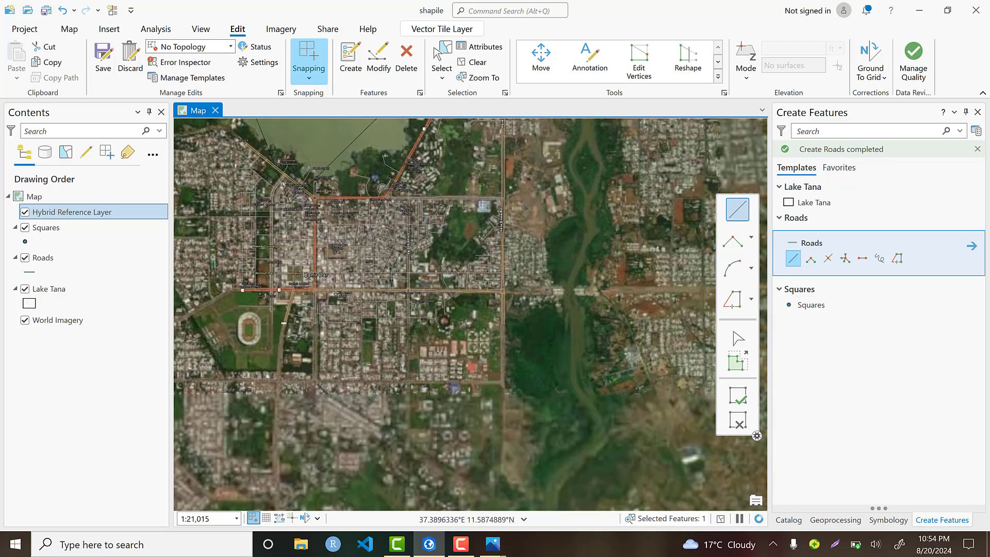
scroll(336, 293, "up", 2)
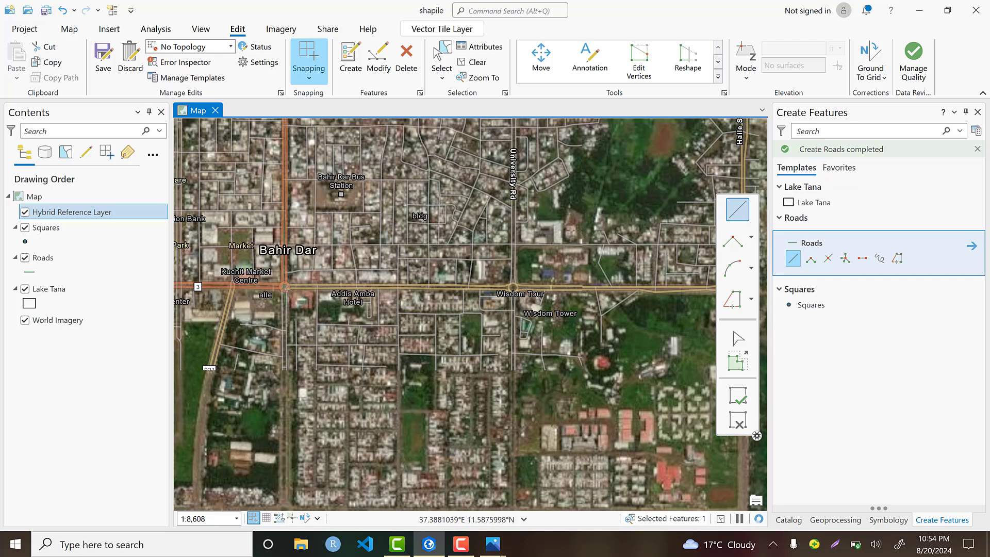
left_click(286, 287)
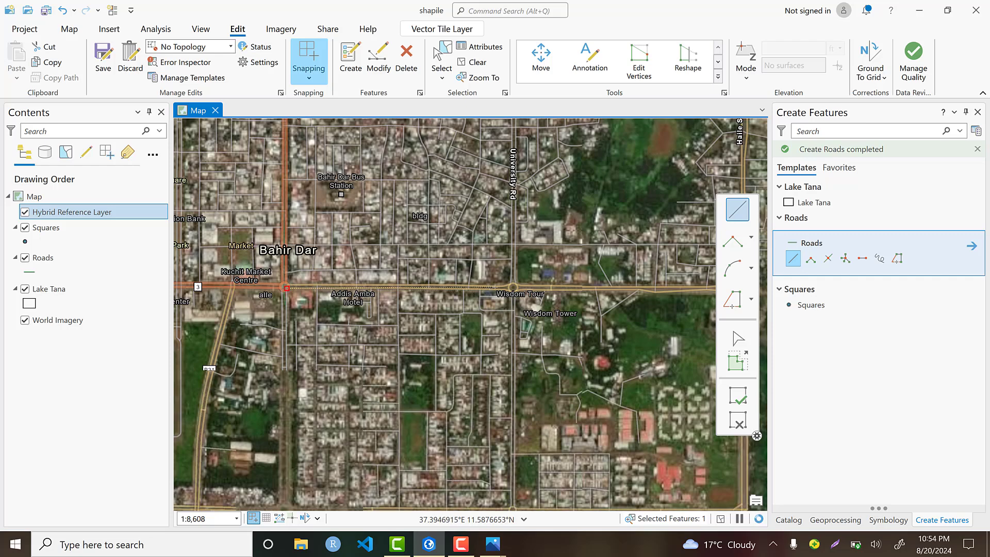
left_click(494, 287)
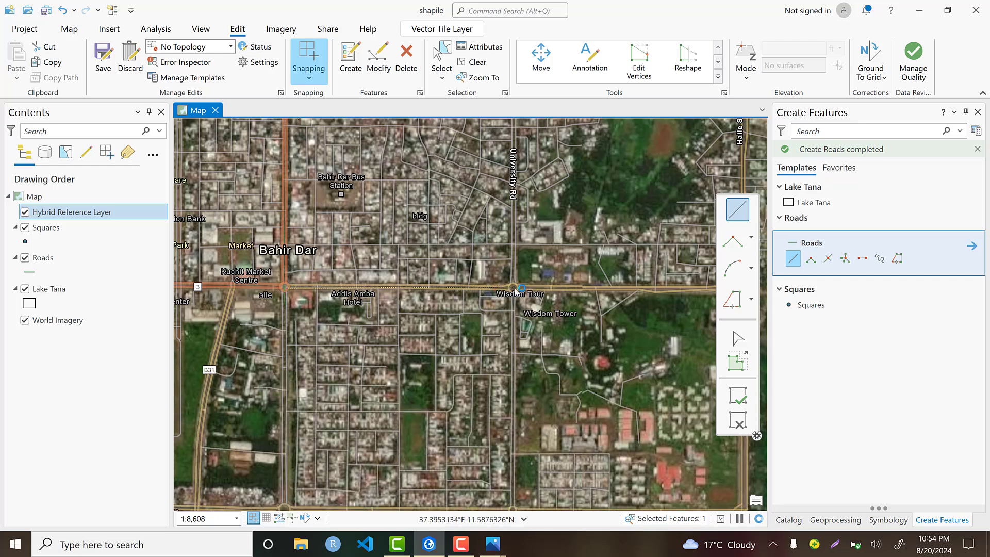
Digitize a Roads line along University Rd from the Wisdom Tour roundabout north to the junction near Poly Peda Traditional Coffee.
scroll(519, 247, "down", 3)
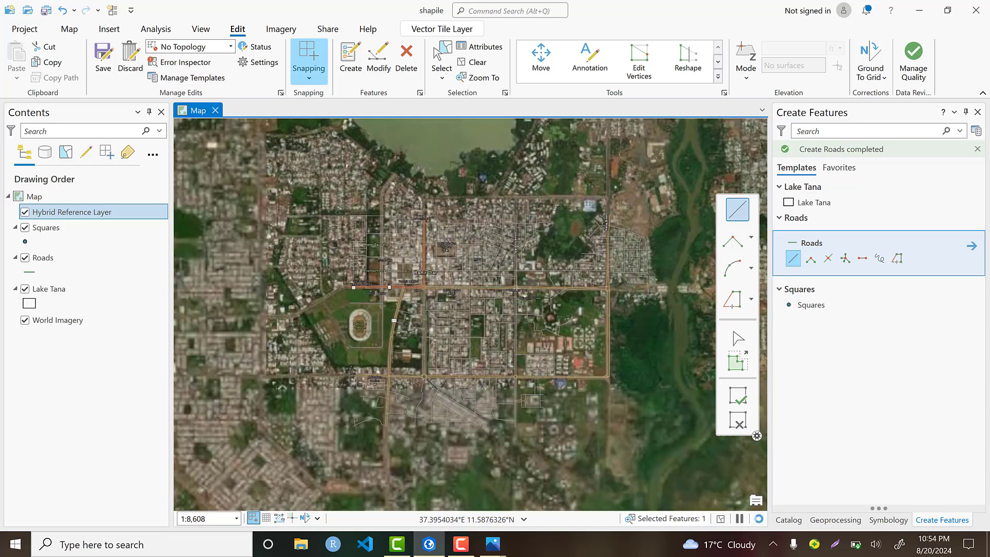
scroll(524, 228, "up", 3)
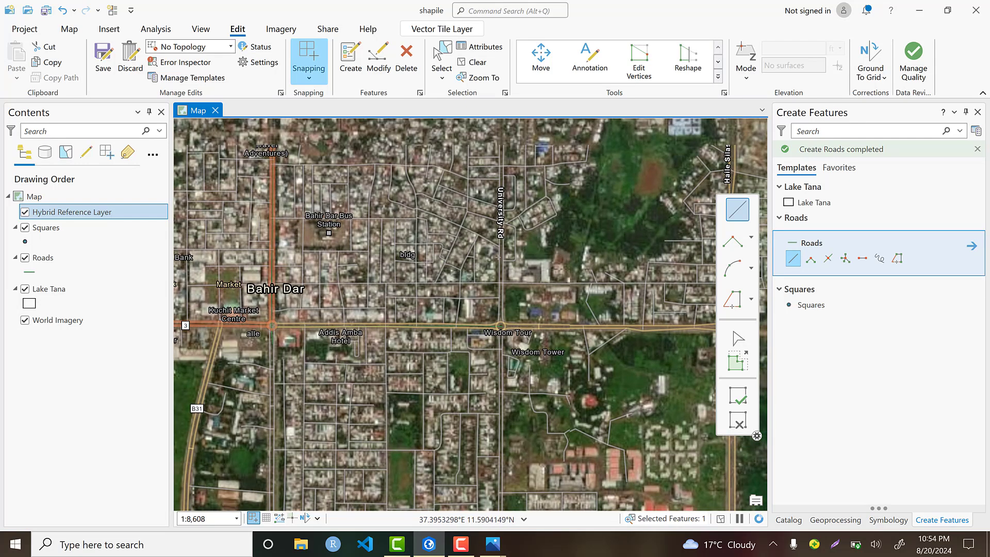
scroll(498, 256, "down", 1)
left_click(504, 154)
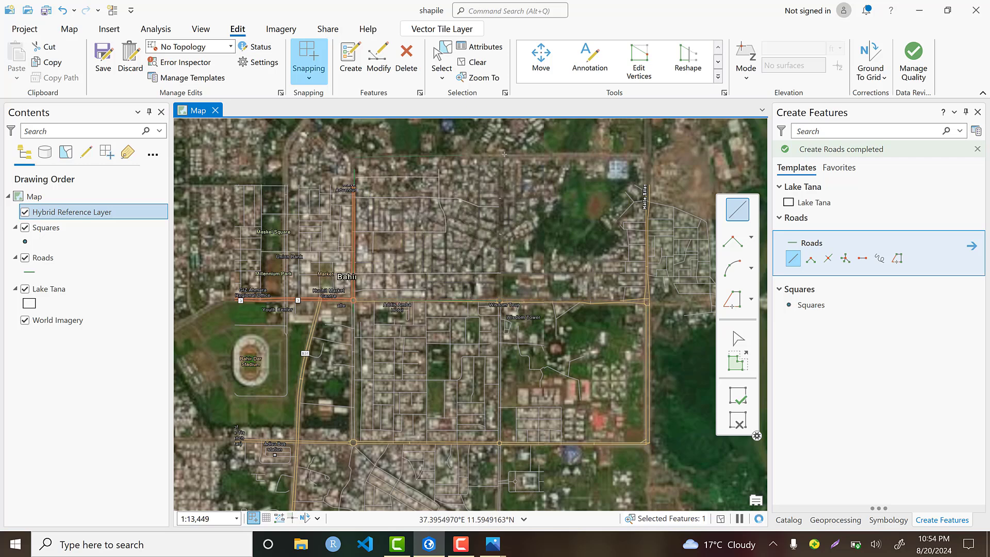
left_click(501, 177)
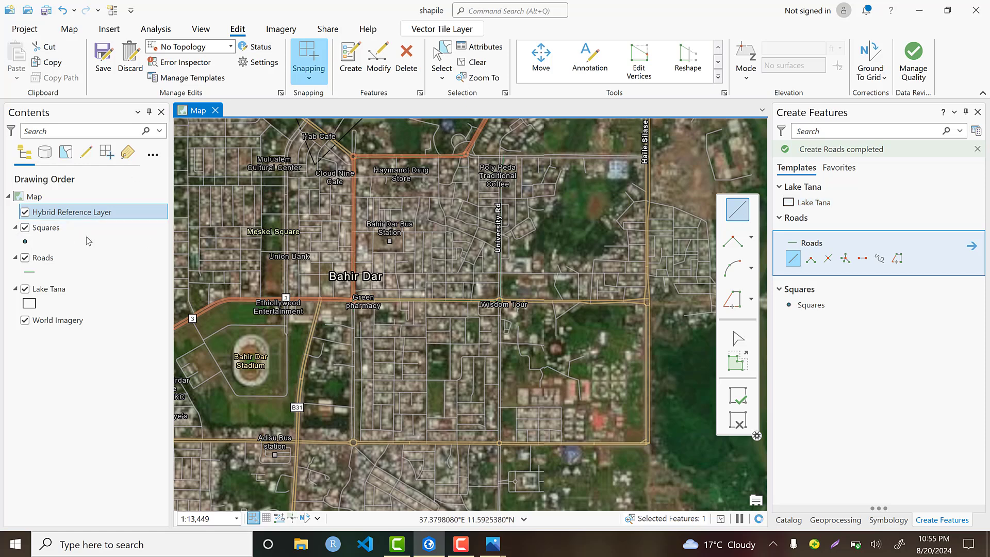
Activate the Squares point template and place a point at the center of the roundabout near Bank of Abyssinia.
left_click(800, 306)
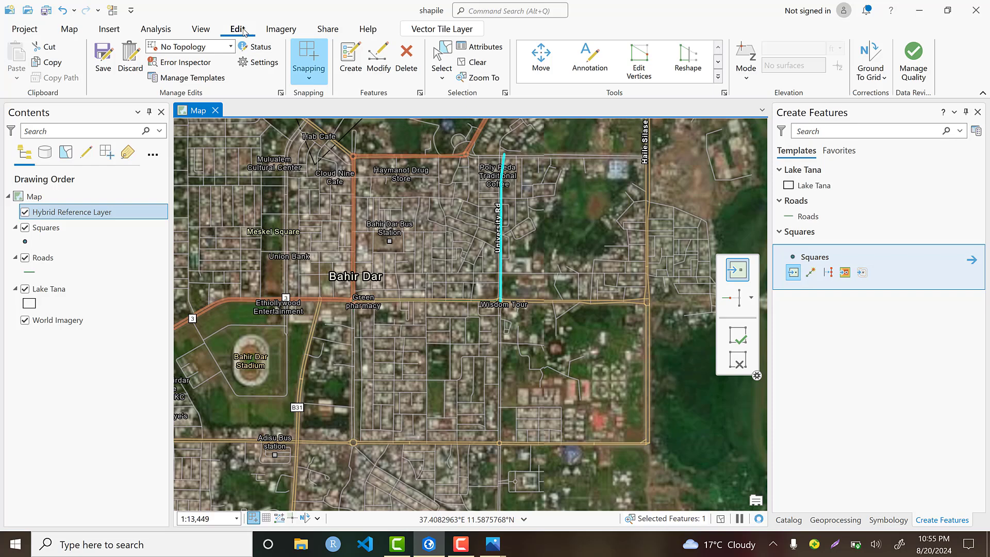
left_click(345, 62)
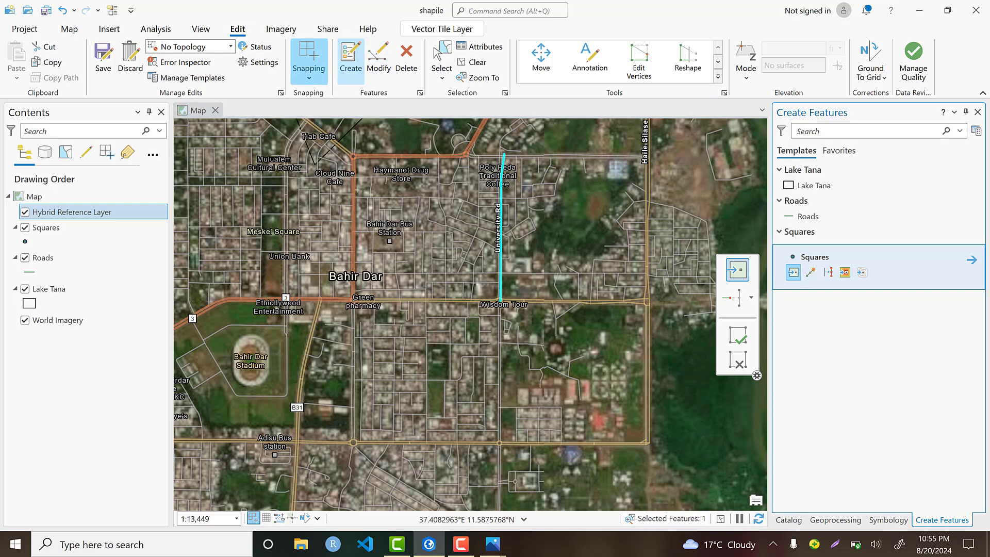
scroll(355, 148, "up", 5)
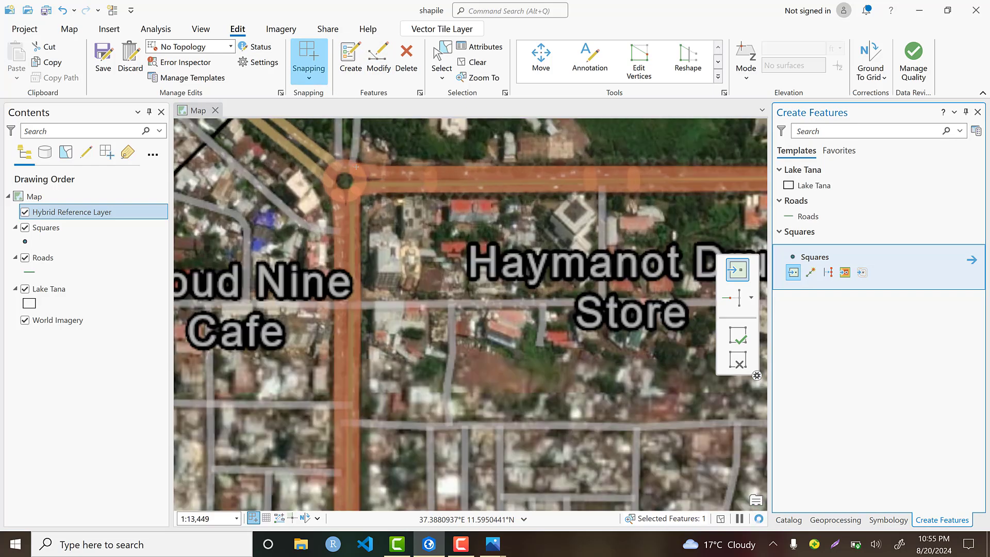
left_click(347, 182)
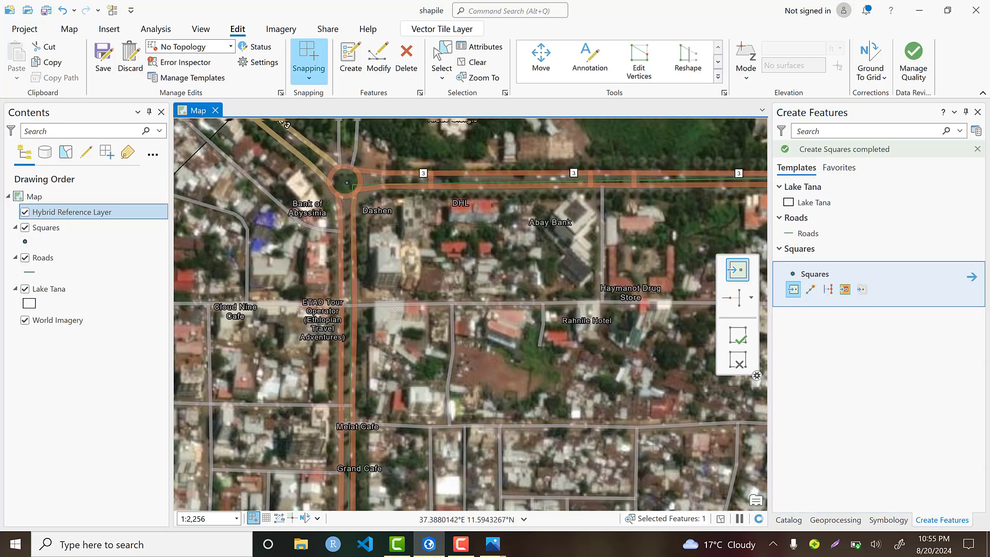
Place Squares points at the Bahir Dar crossroads near Green pharmacy and at the Wisdom Tour roundabout.
scroll(448, 248, "down", 4)
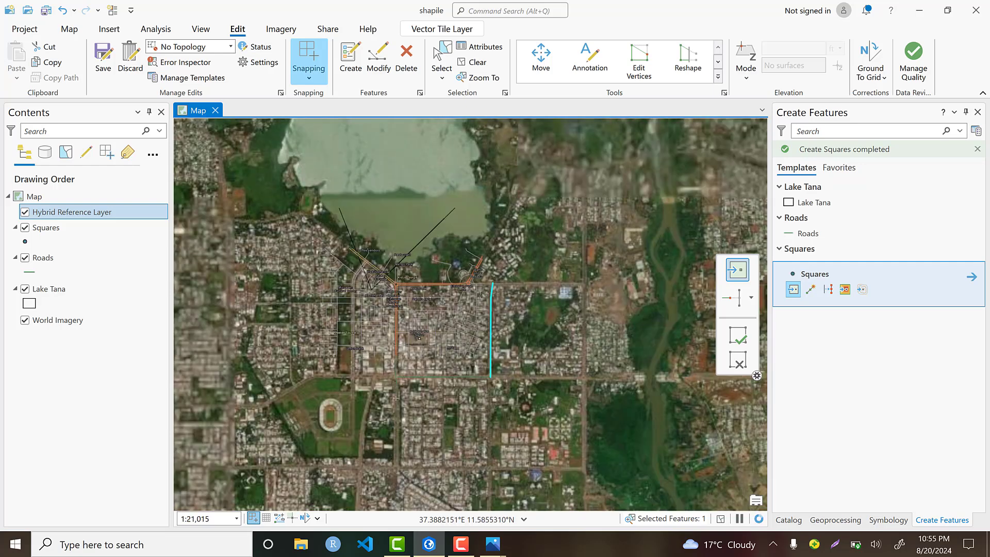
scroll(403, 371, "up", 4)
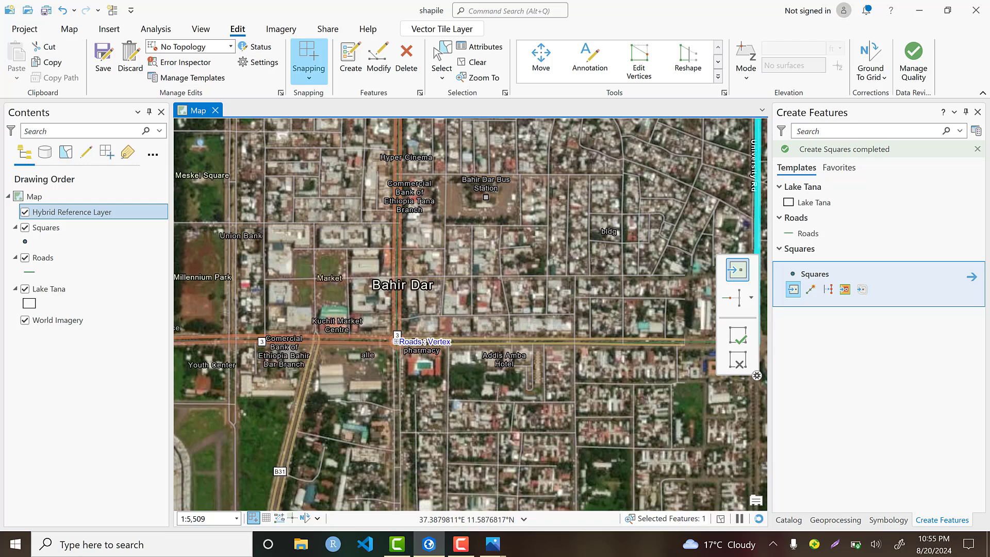
scroll(359, 374, "down", 3)
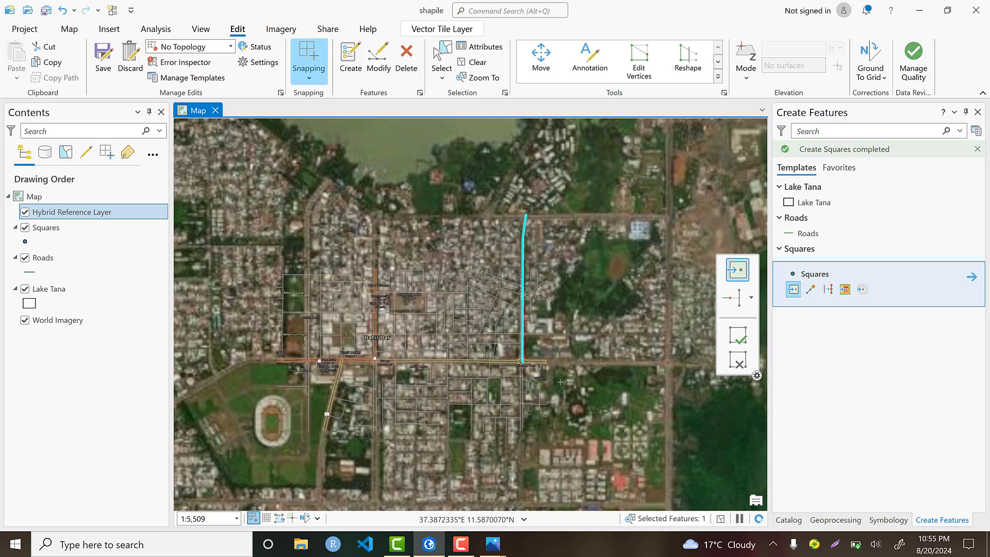
scroll(528, 366, "up", 4)
scroll(528, 366, "up", 3)
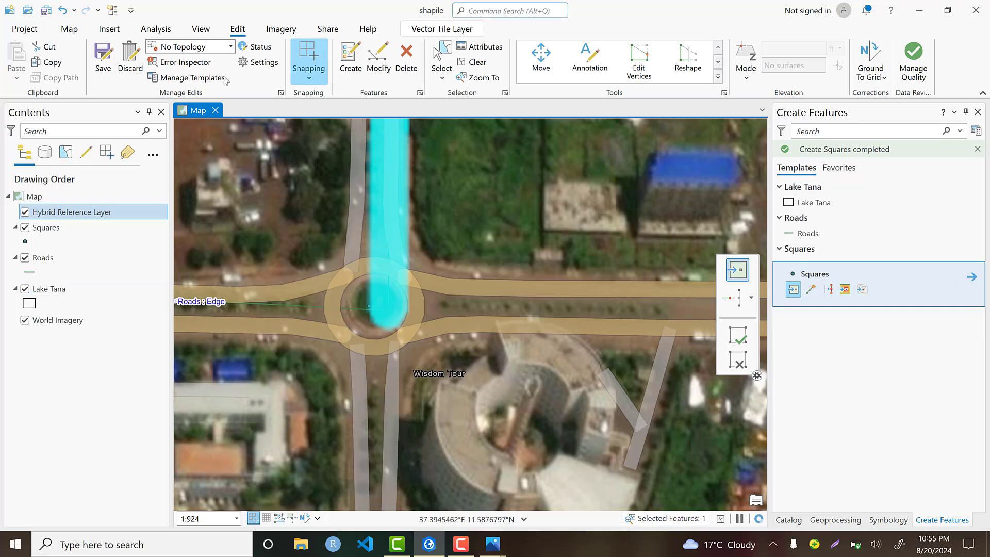
Symbolize the Squares points with Circle 5 and the Roads lines with the orange Highway symbol.
left_click(26, 242)
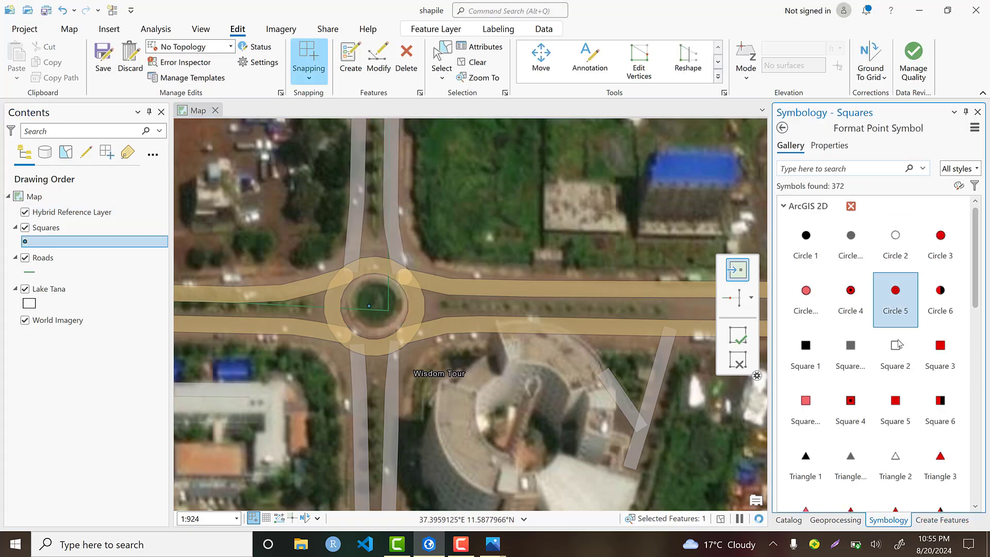
left_click(897, 292)
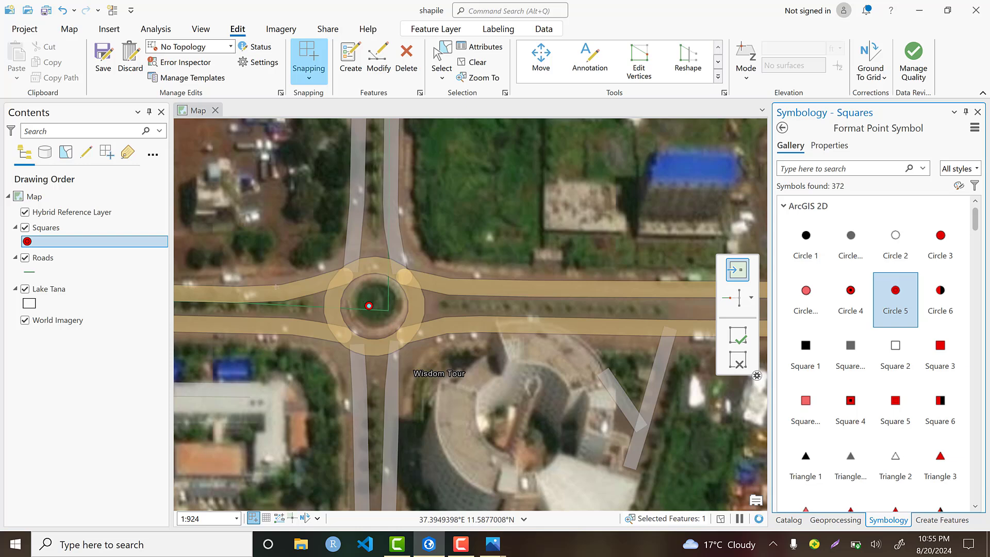
left_click(28, 274)
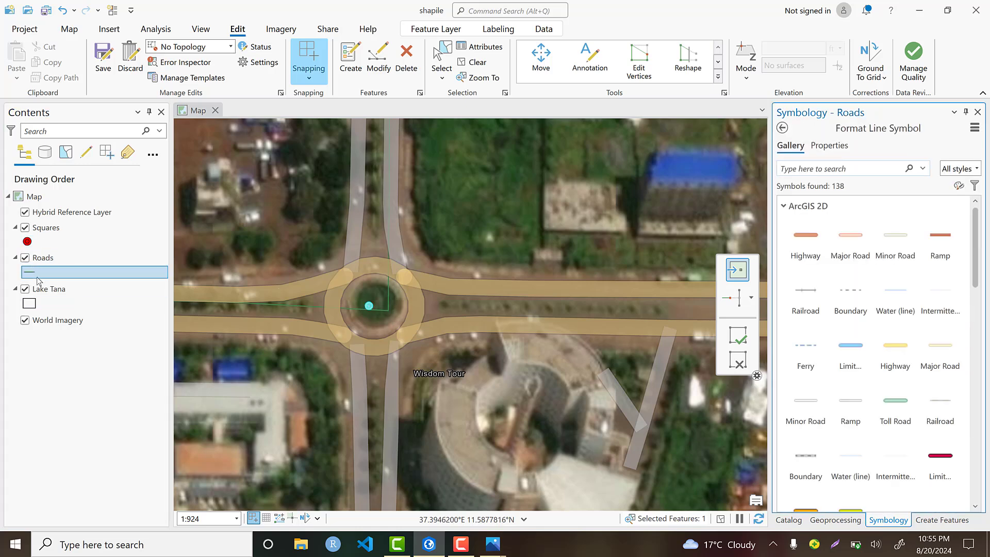
left_click(807, 238)
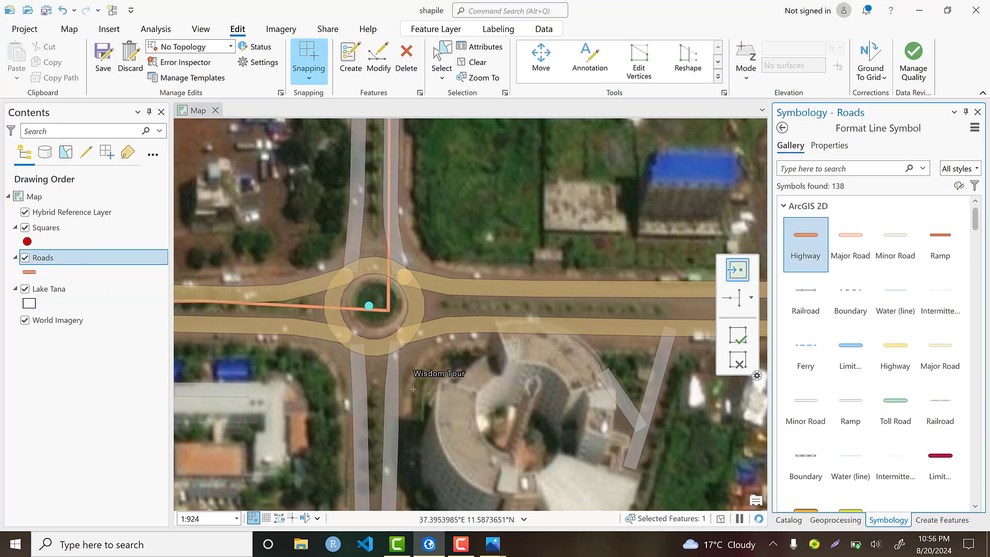
scroll(413, 388, "down", 3)
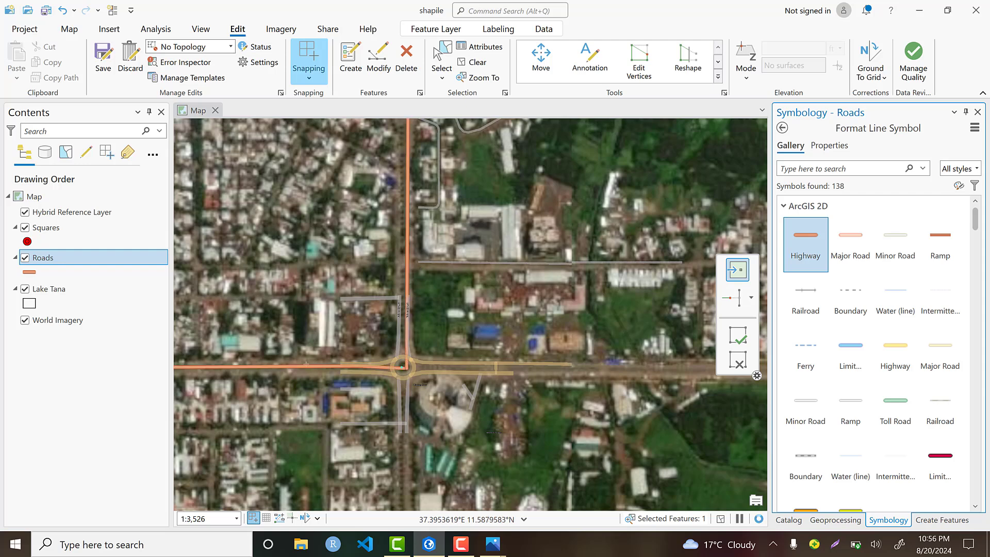
Symbolize the Lake Tana polygon with Water (area) and zoom to its layer extent.
left_click(33, 307)
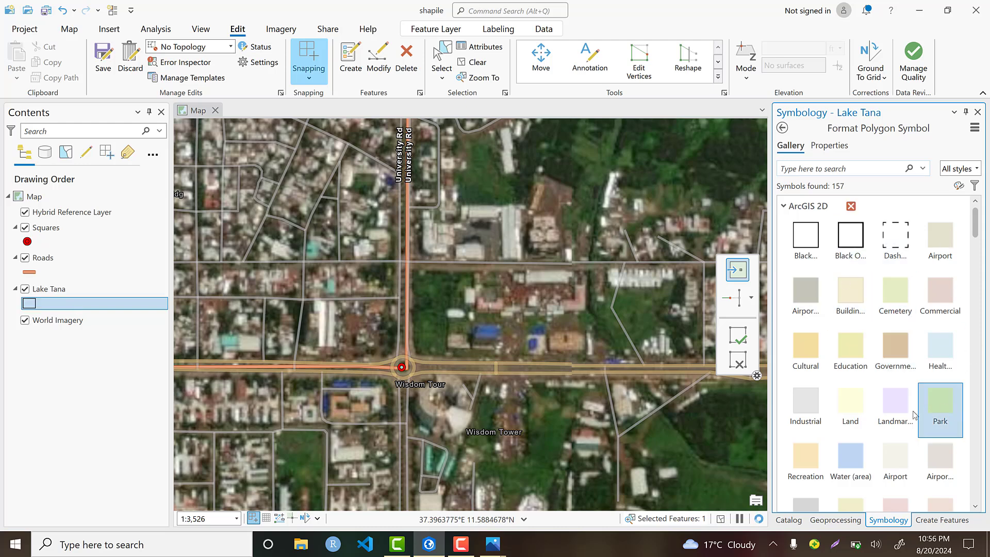
left_click(850, 459)
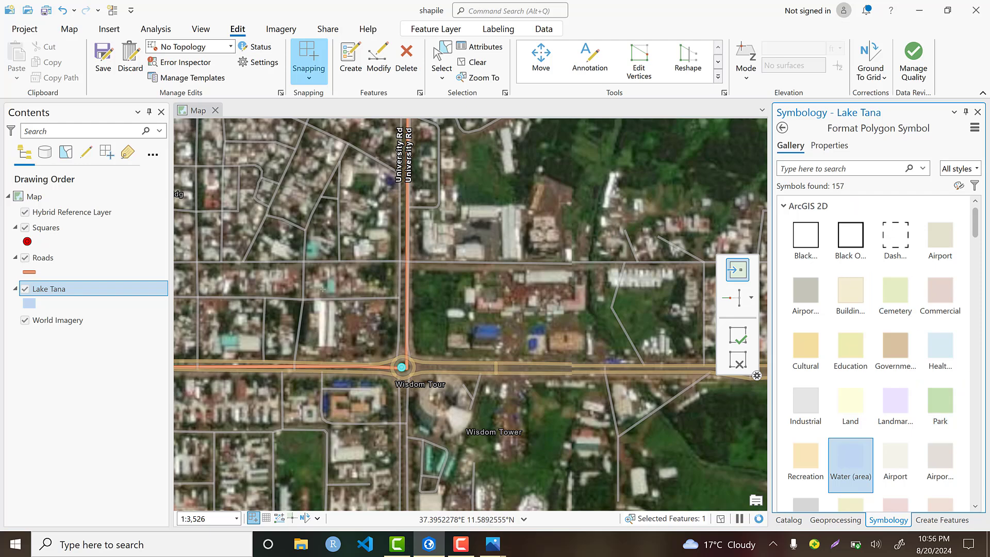
right_click(61, 289)
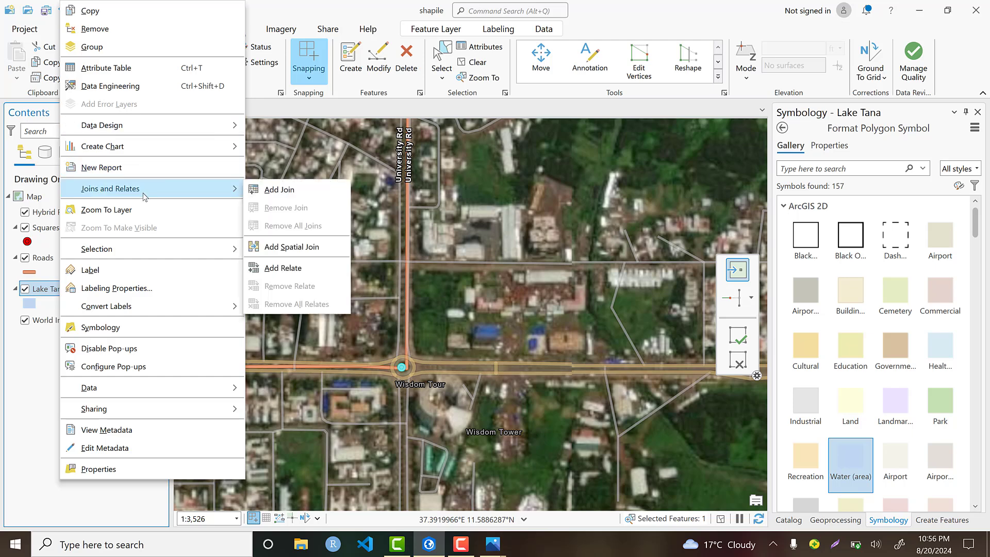
left_click(137, 207)
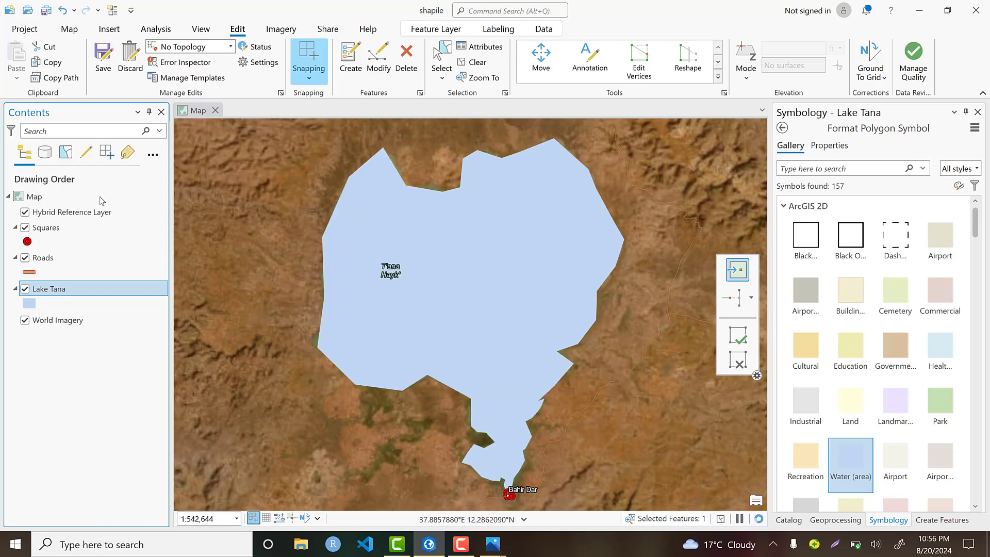
Hide the World Imagery and Hybrid Reference Layer basemap layers so only the digitized shapefiles are drawn.
left_click(27, 321)
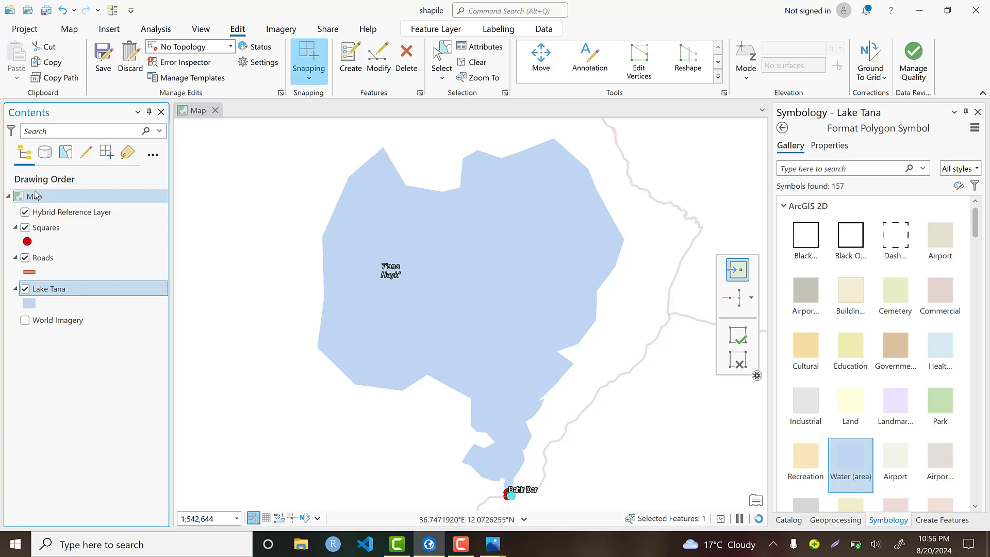
scroll(384, 287, "down", 2)
scroll(384, 288, "down", 4)
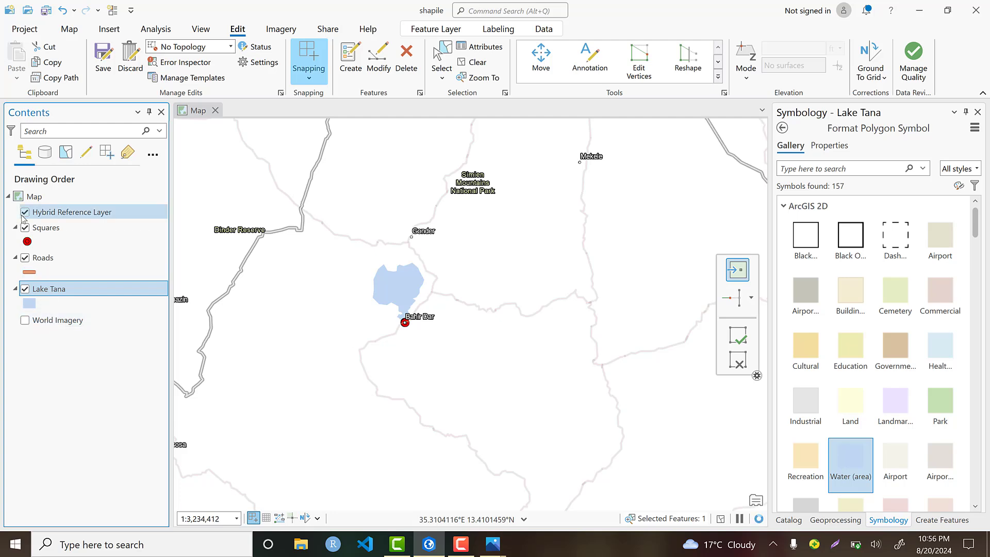
scroll(390, 349, "down", 2)
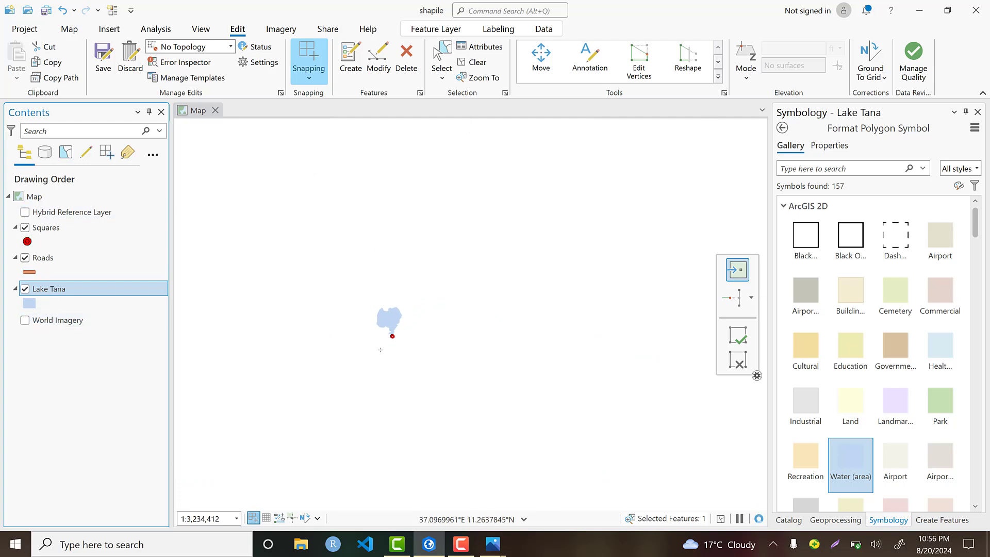
scroll(390, 349, "up", 4)
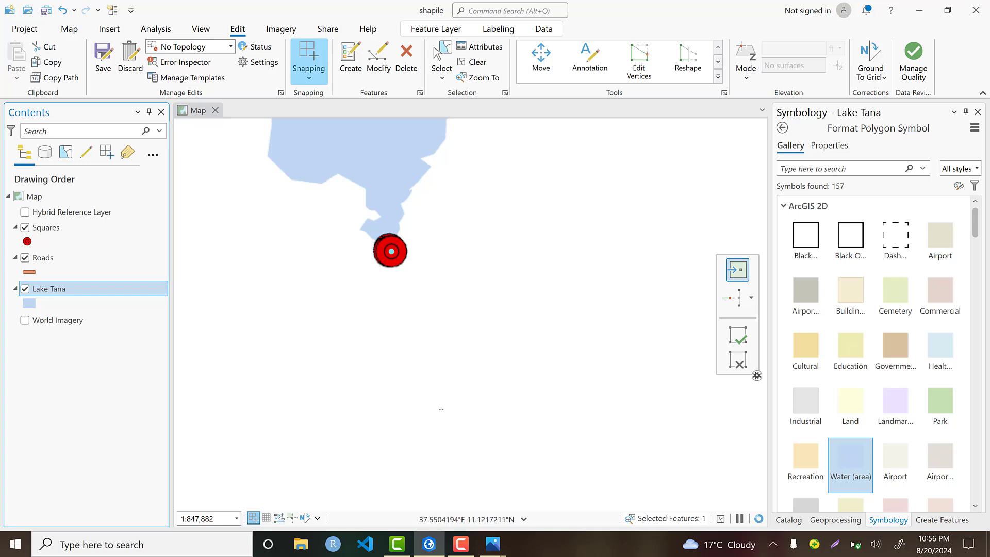
scroll(413, 289, "up", 2)
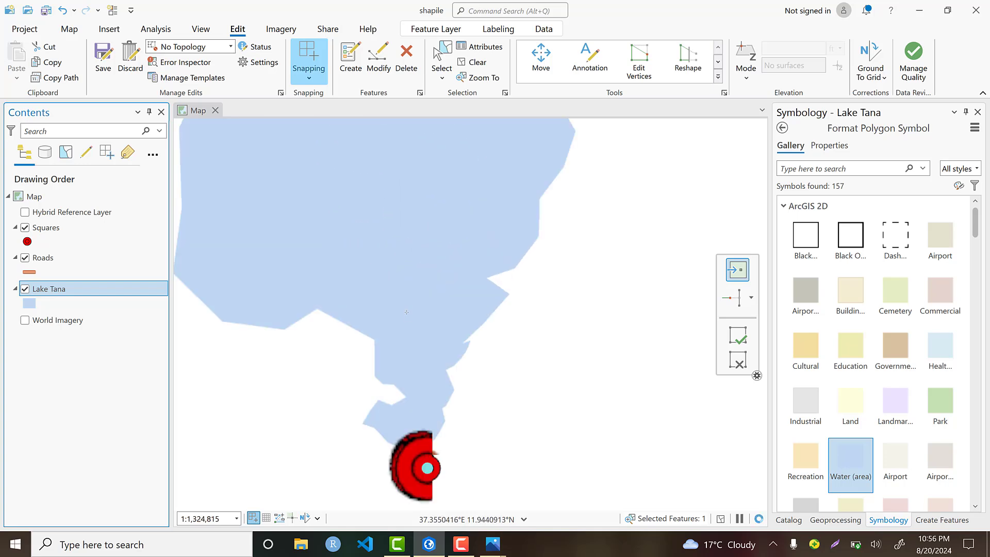
scroll(421, 304, "down", 3)
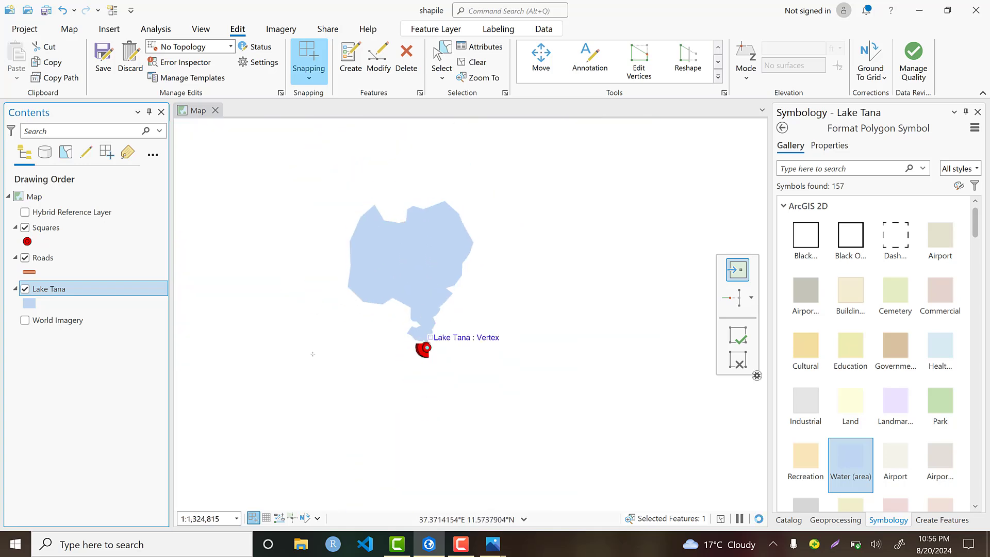
Zoom the map to the extent of the Roads layer.
left_click(41, 259)
right_click(42, 259)
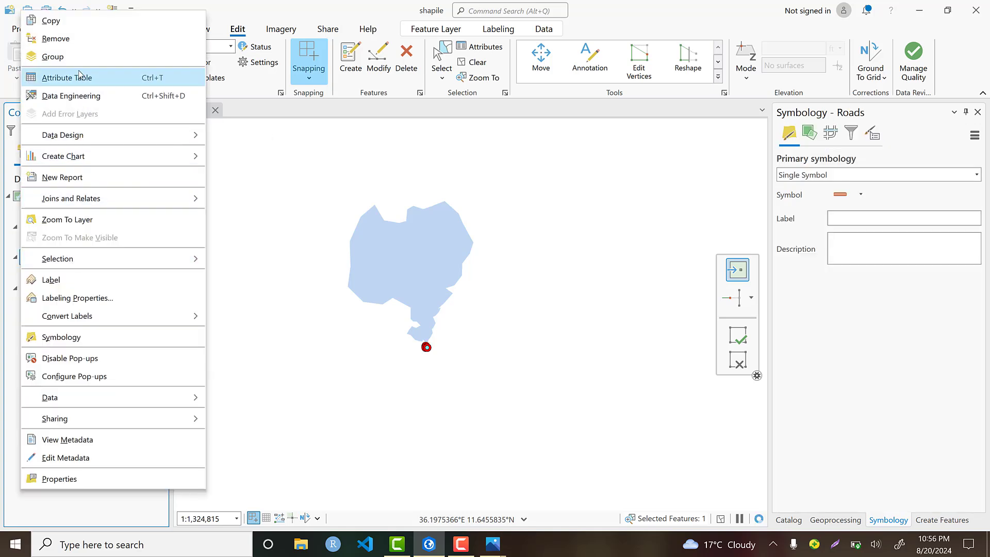
left_click(110, 217)
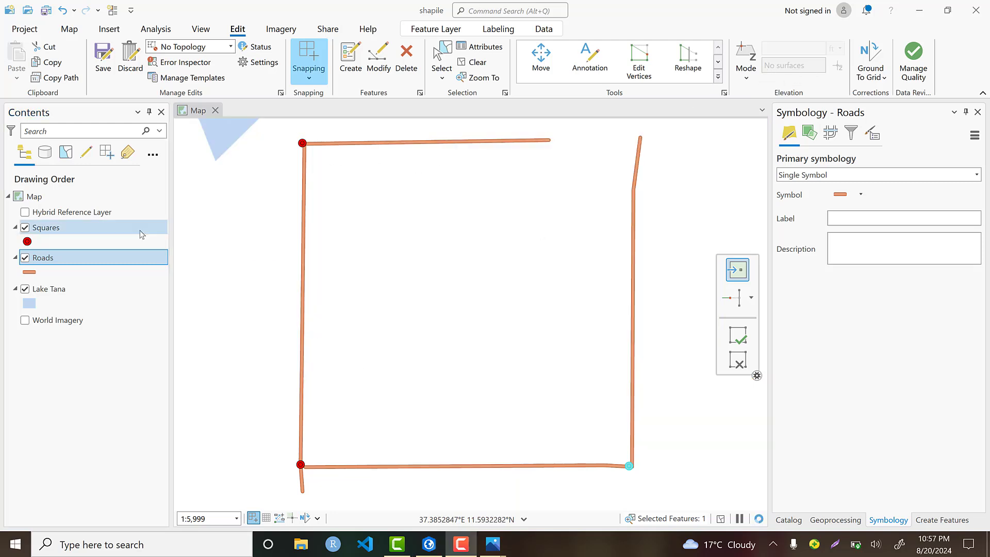
Open the Lake Tana attribute table and select its polygon record, zooming the map to the lake.
right_click(62, 299)
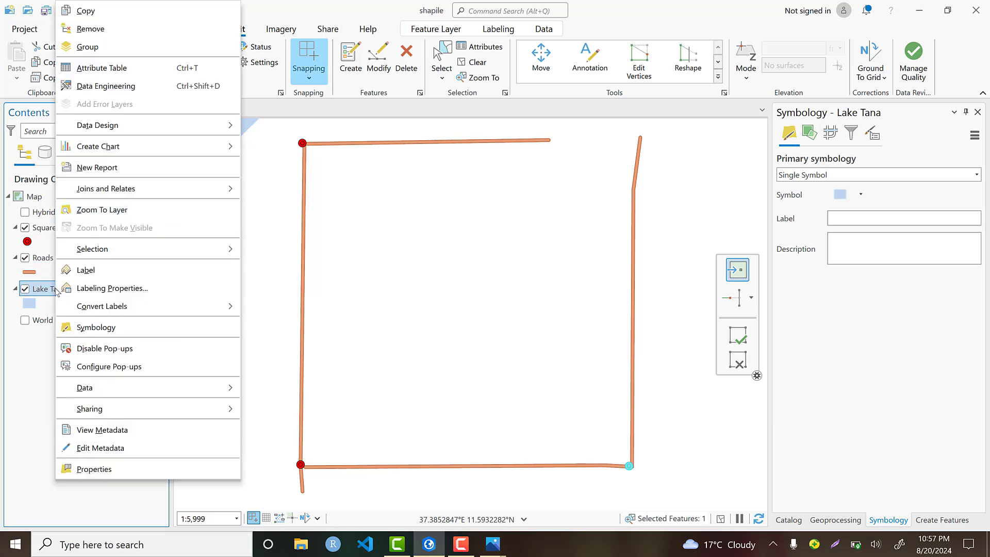
left_click(131, 71)
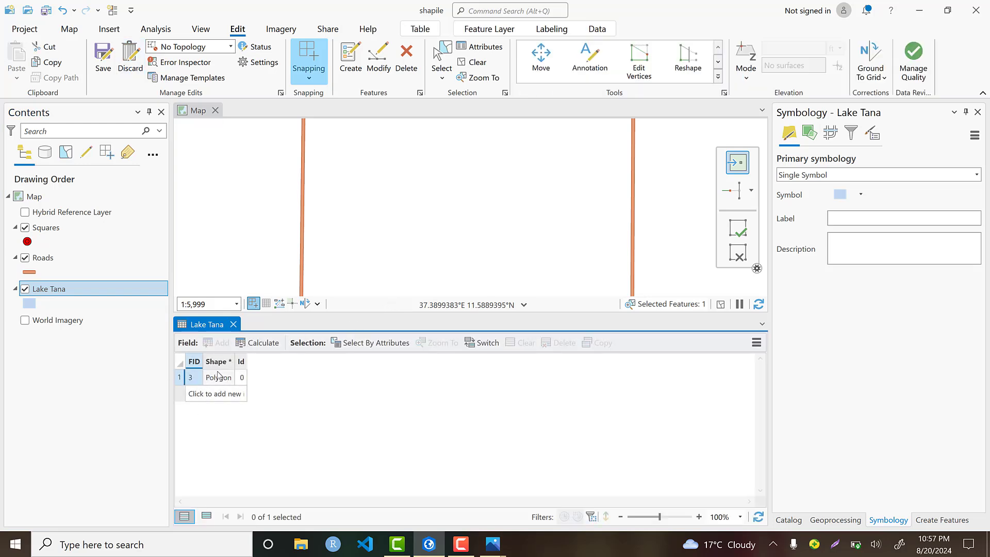
left_click(178, 382)
double_click(178, 382)
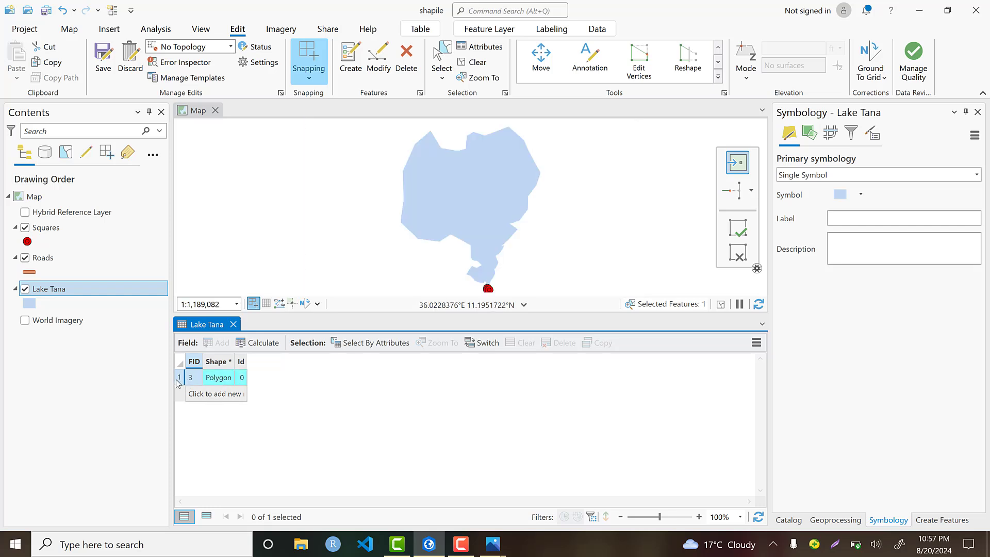
Open the attribute table of the Roads layer.
right_click(40, 261)
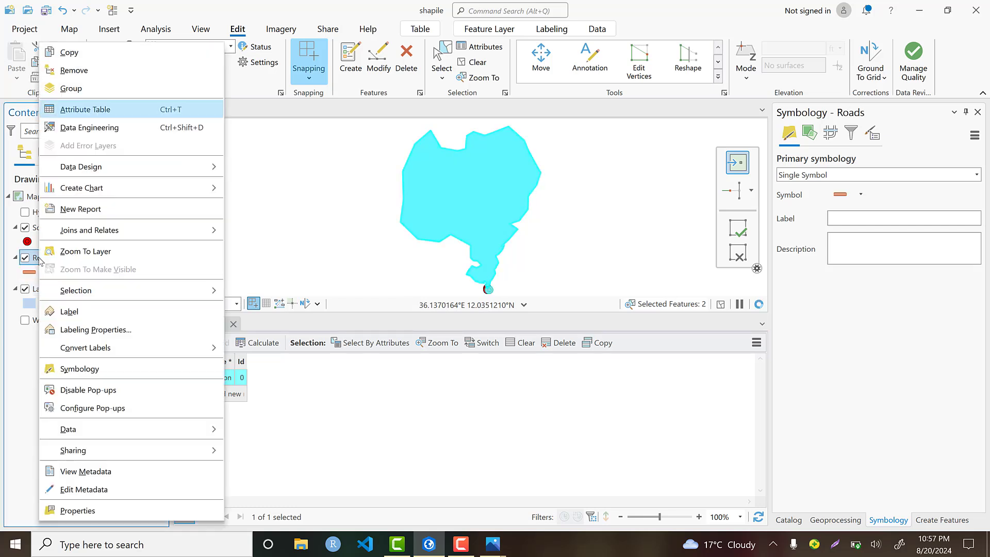
left_click(107, 119)
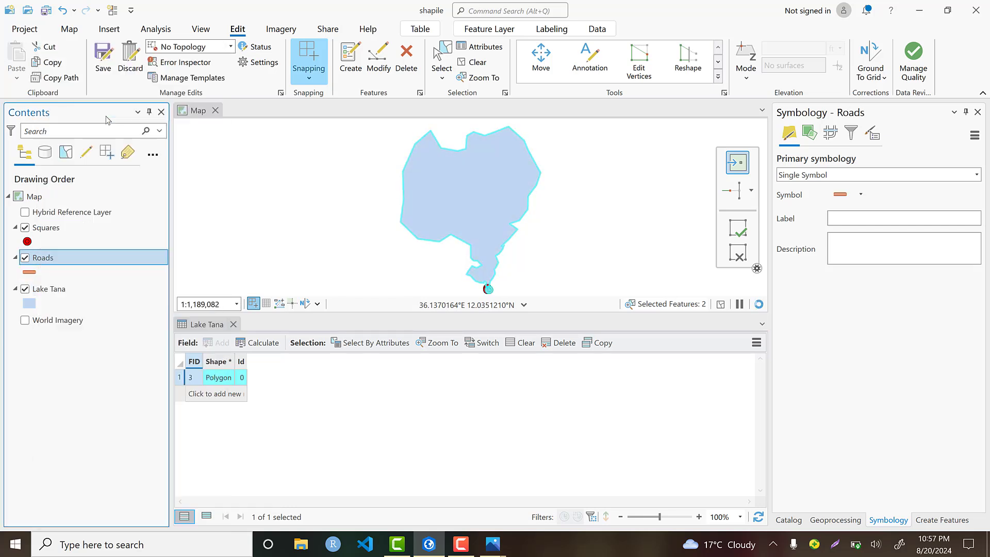